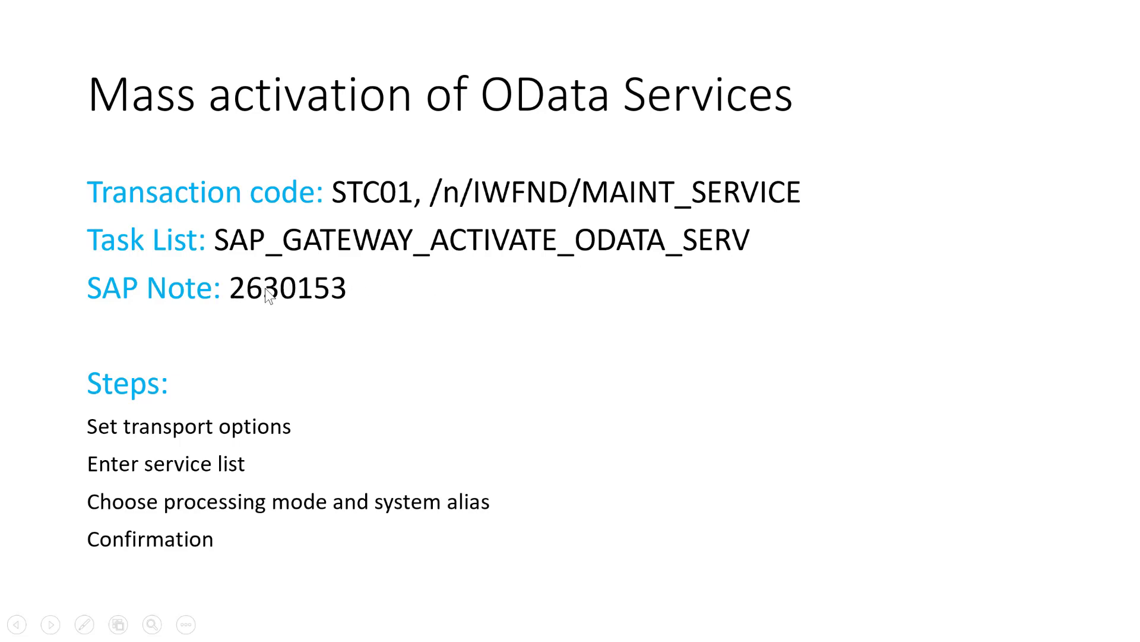
Leave the slide show and switch to the SAP Activate and Maintain Services window
right_click(442, 344)
right_click(385, 363)
right_click(385, 363)
key("Escape")
key("alt+Tab")
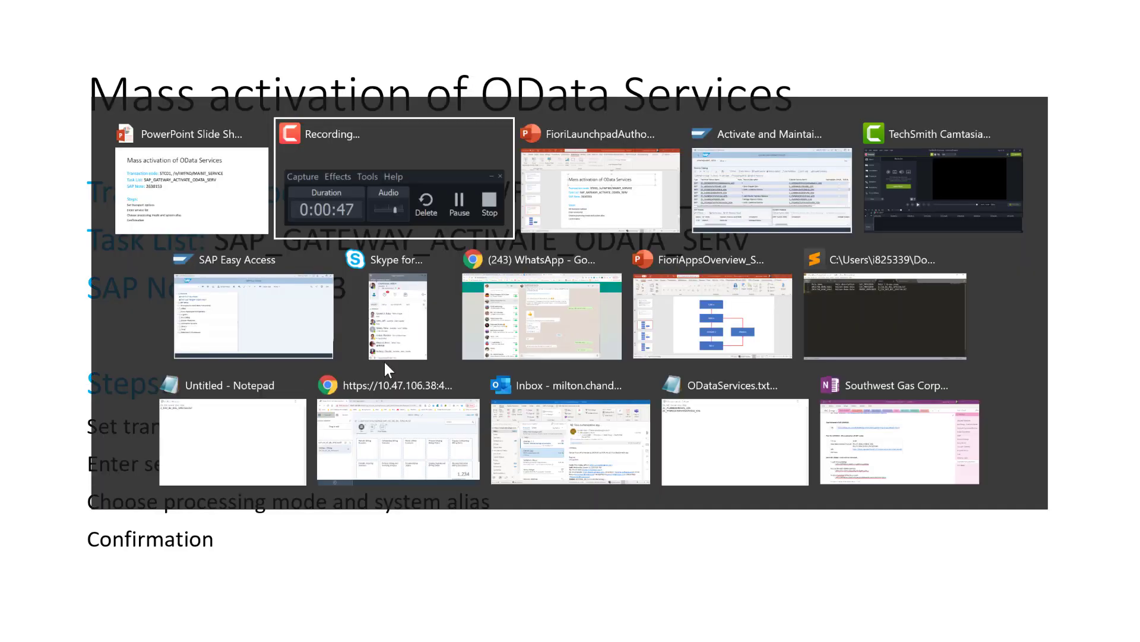
key("alt+Tab")
key("alt+Tab")
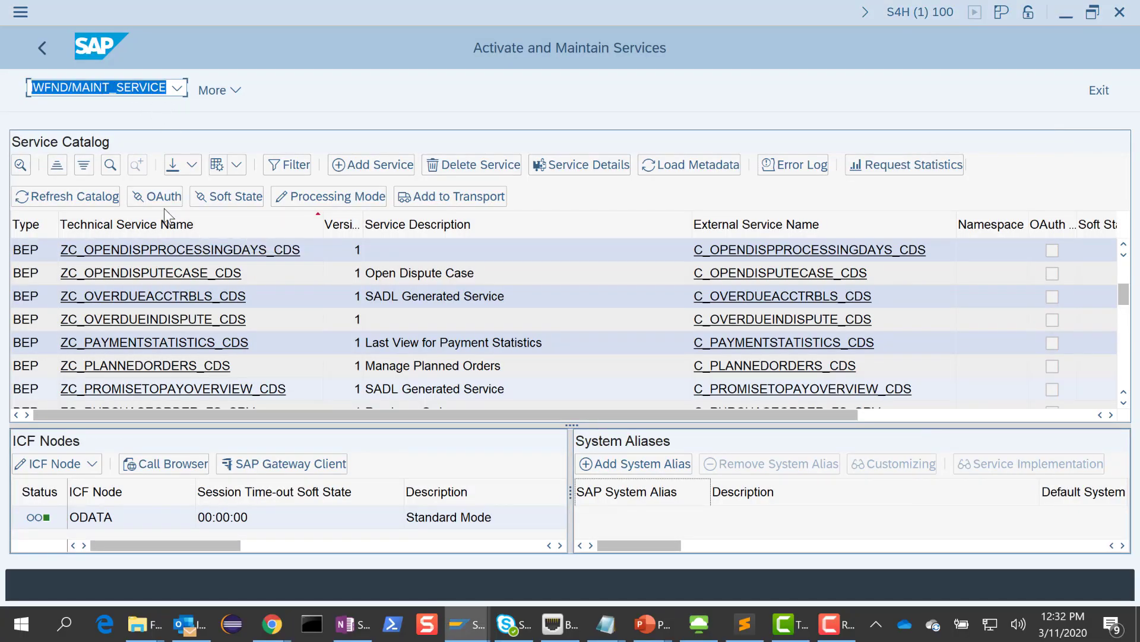
Deactivate the ODATA ICF node of the ZC_PLANNEDORDERS_CDS service
left_click(242, 369)
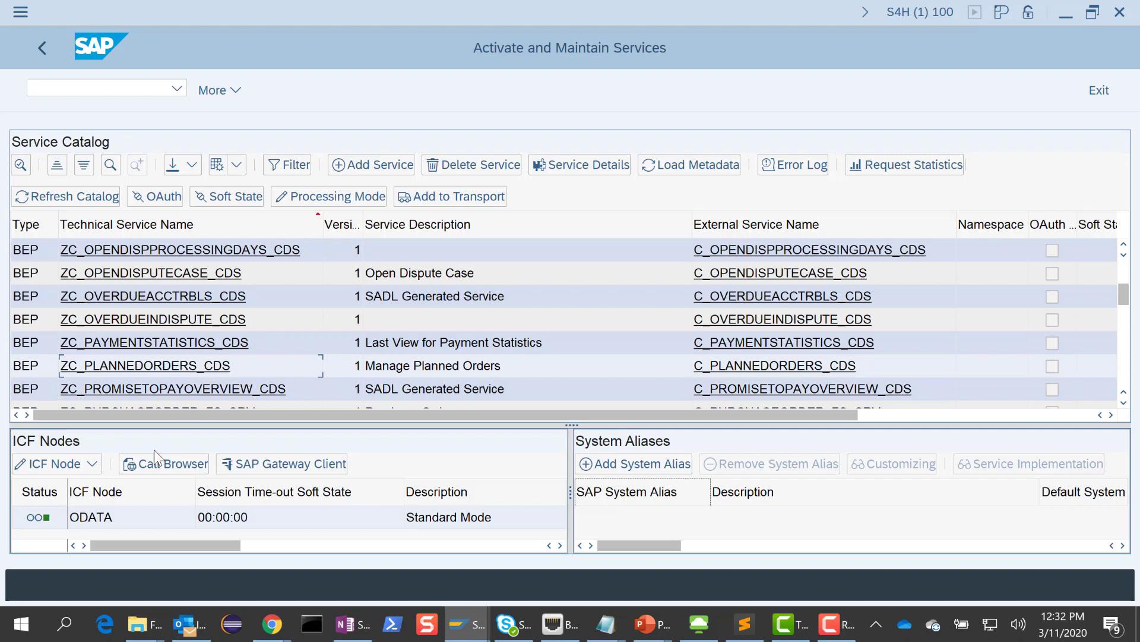
left_click(95, 466)
left_click(374, 451)
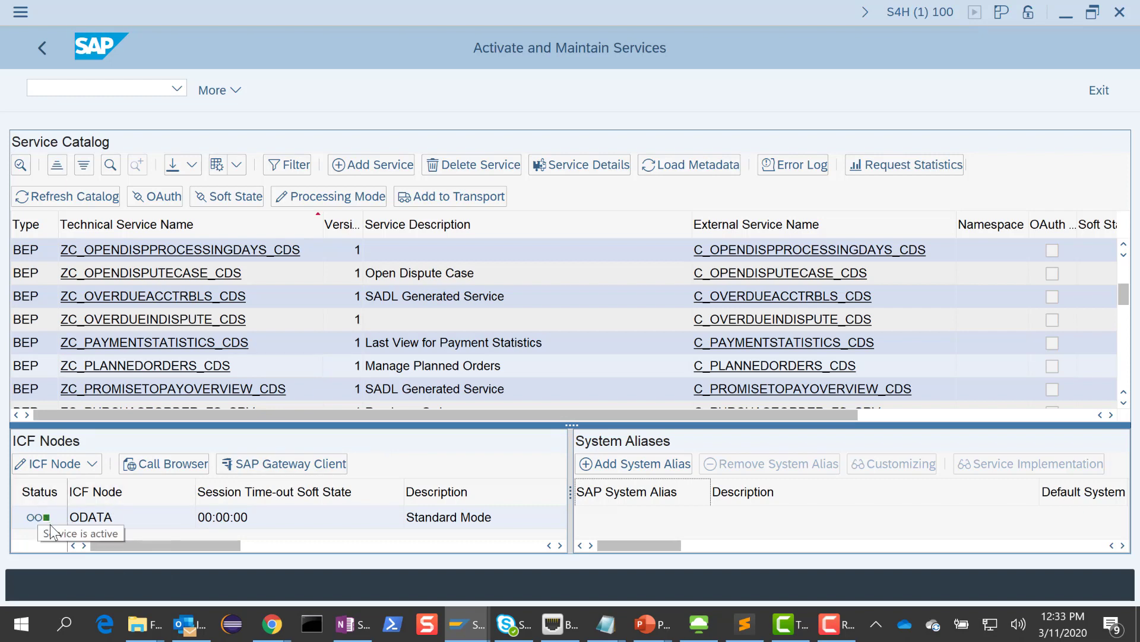
left_click(91, 464)
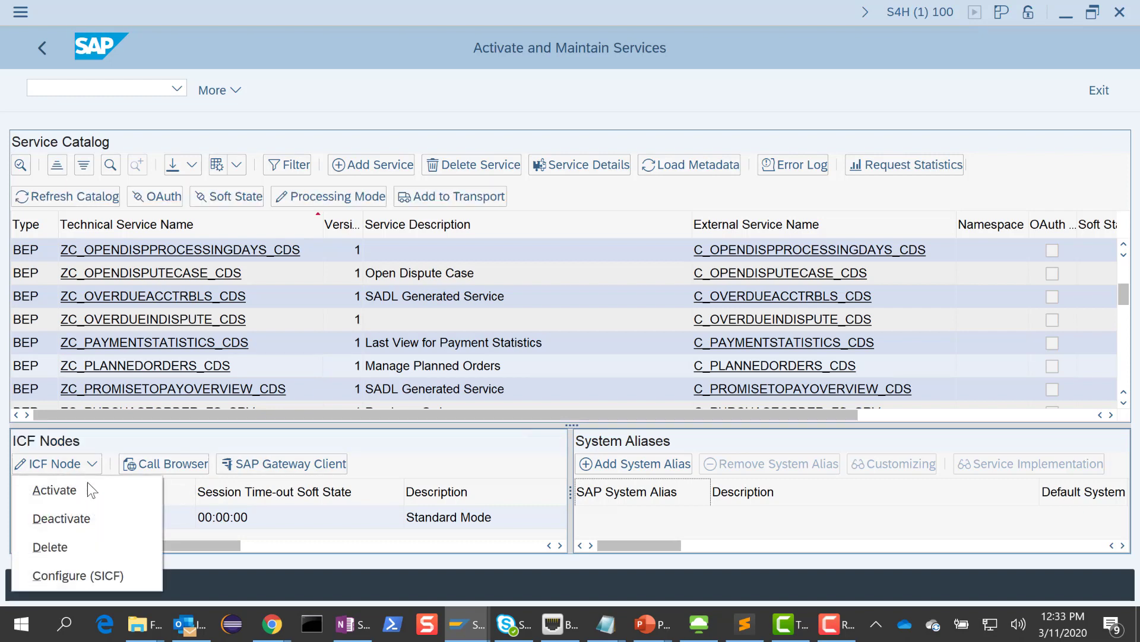
left_click(87, 520)
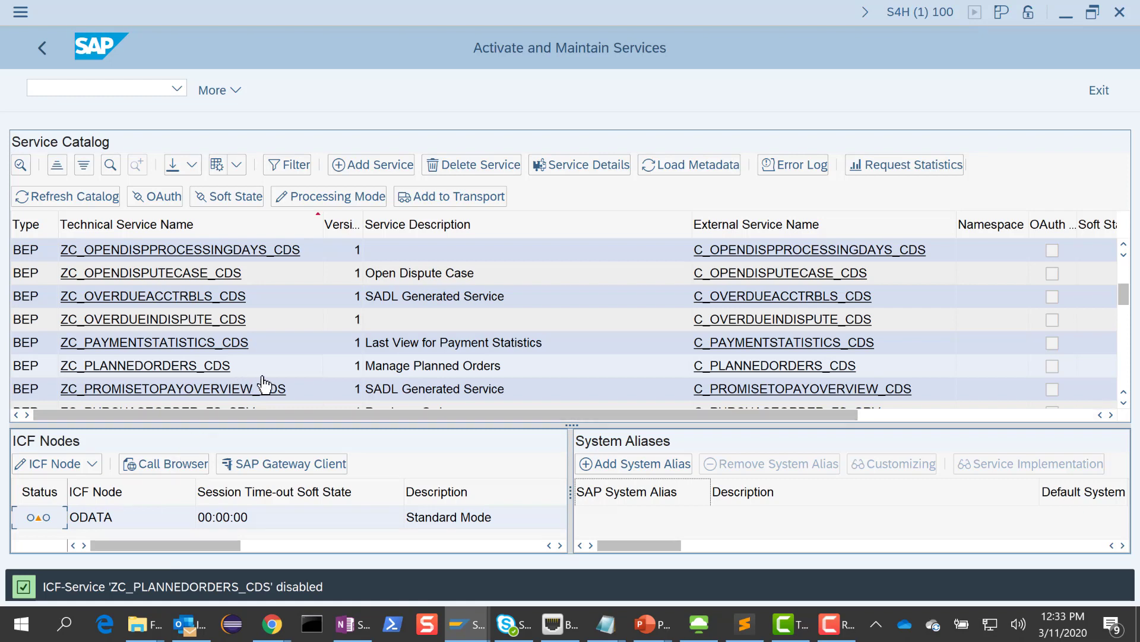
Deactivate the ODATA ICF node of the ZC_PROMISETOPAYOVERVIEW_CDS service
left_click(303, 395)
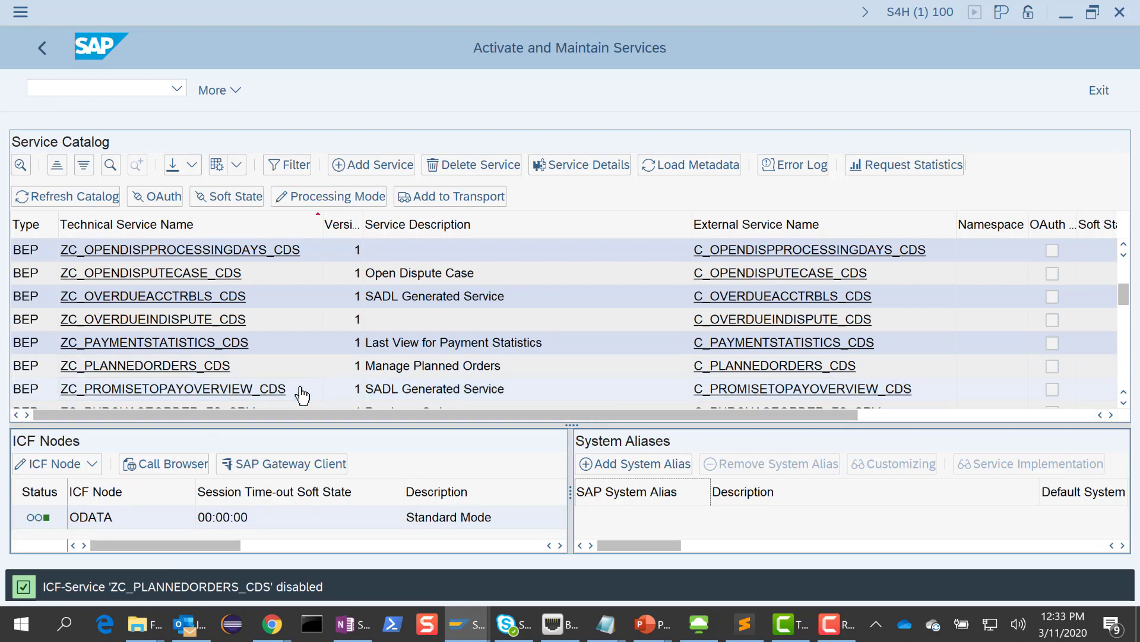
left_click(93, 464)
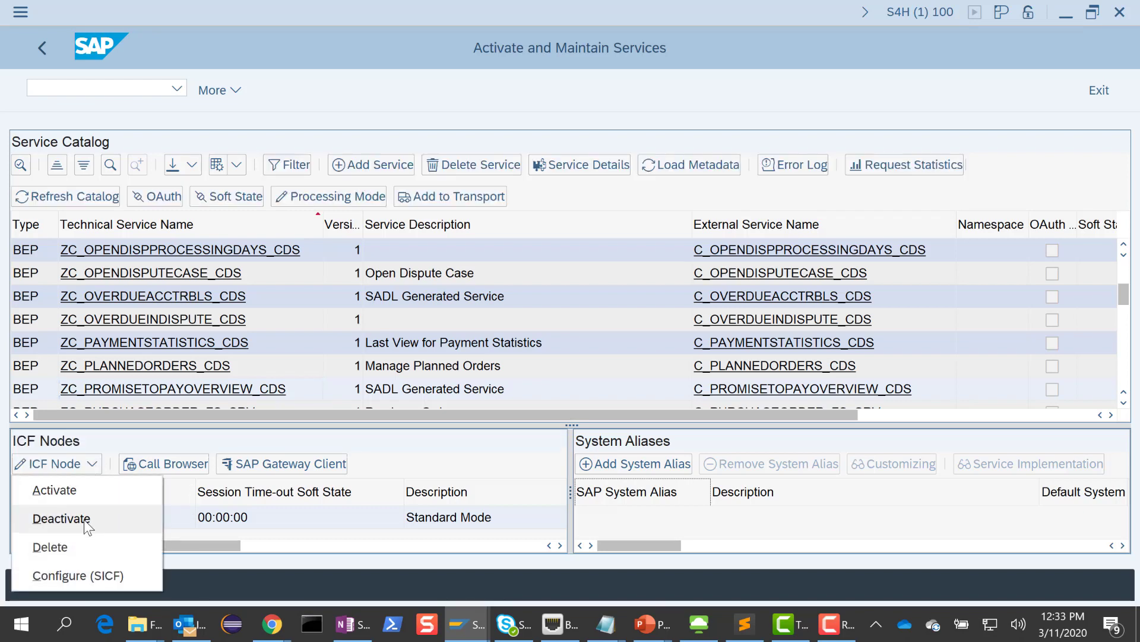
left_click(87, 520)
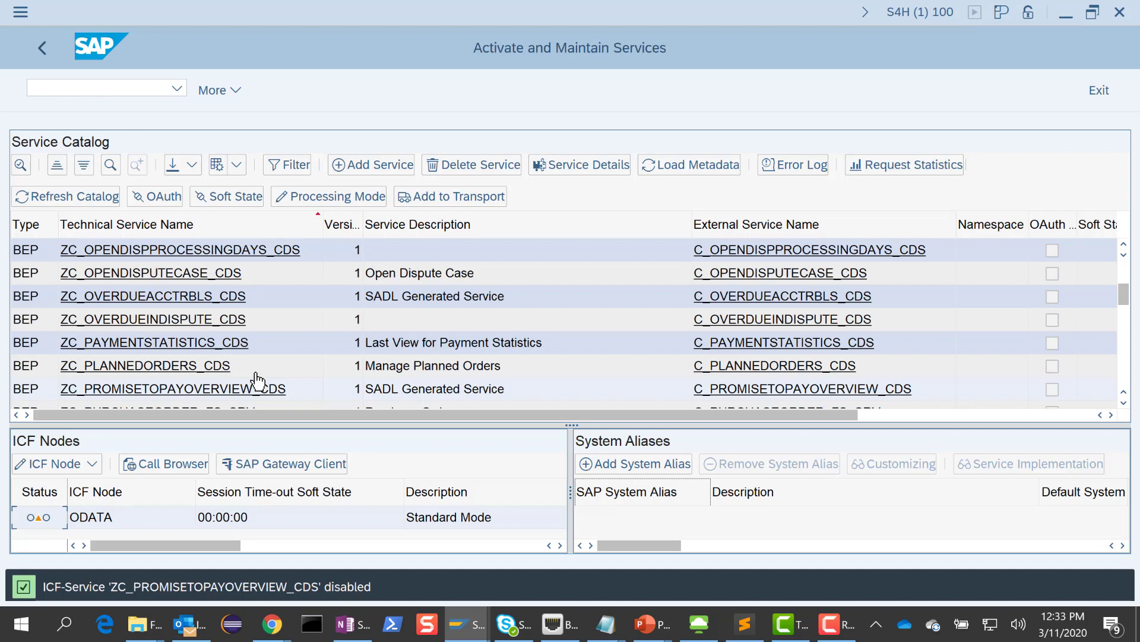
key("alt+Tab")
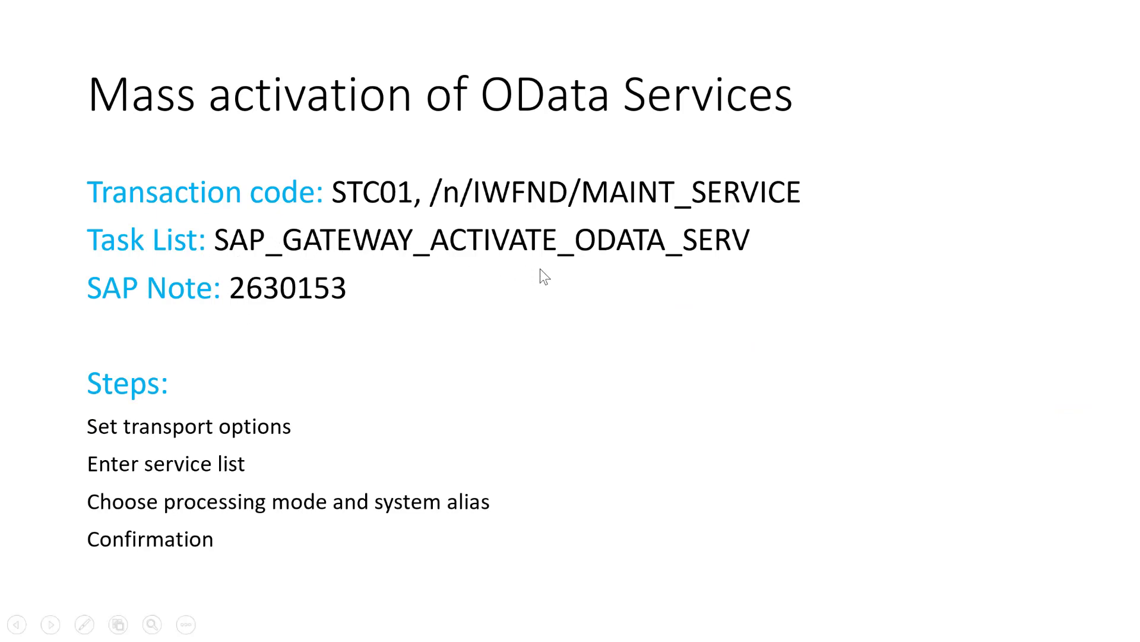
key("alt+Tab")
key("Tab")
key("Tab")
key("Tab")
key("Tab")
key("Tab")
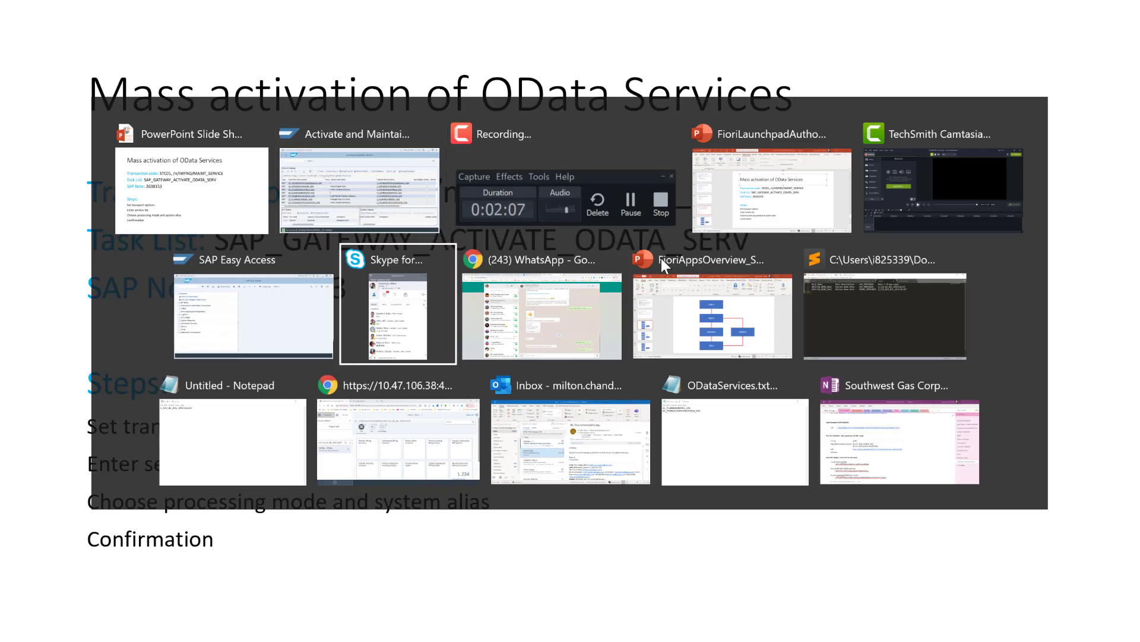
Switch to the SAP Easy Access window and start transaction STC01
key("alt+Tab")
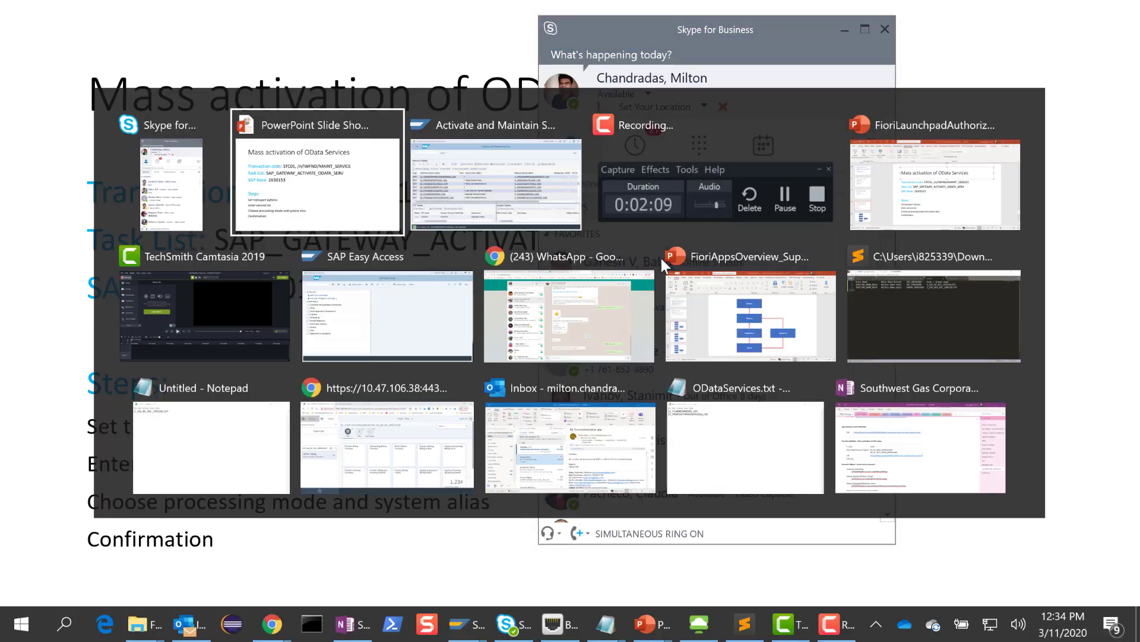
key("Tab")
key("Tab")
key("Tab")
key("Tab")
key("Tab")
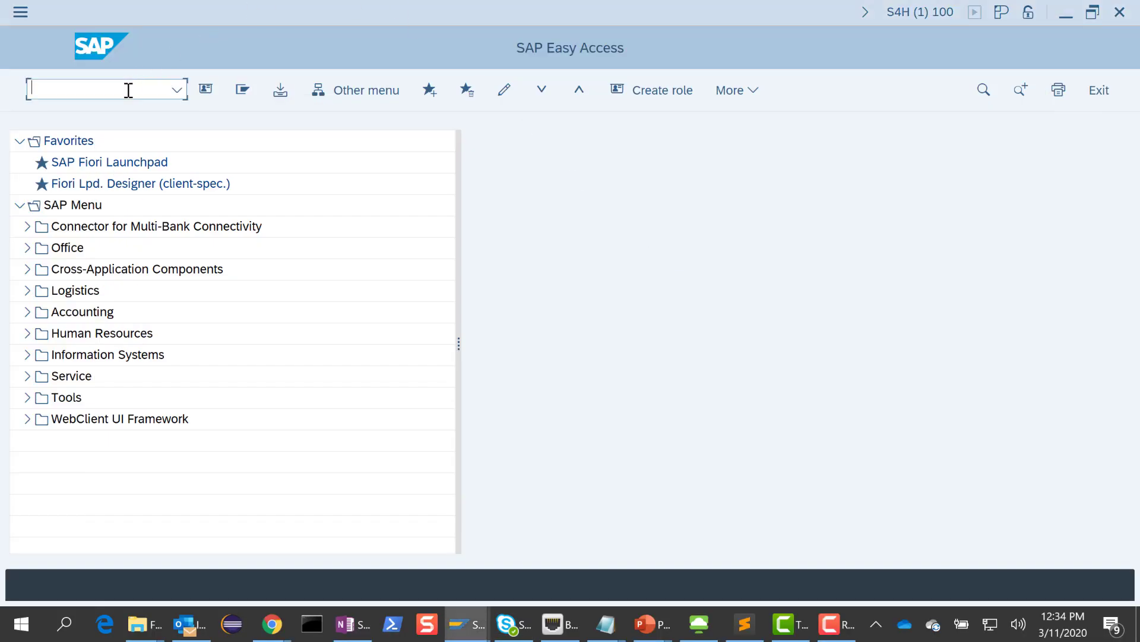
type("stc01")
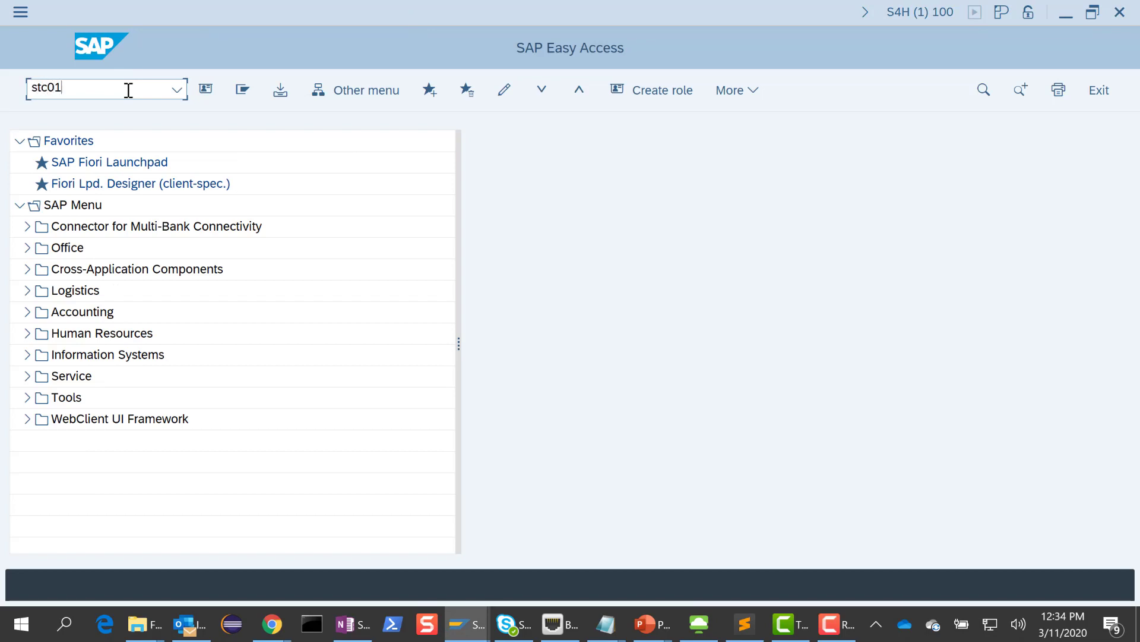
key("Return")
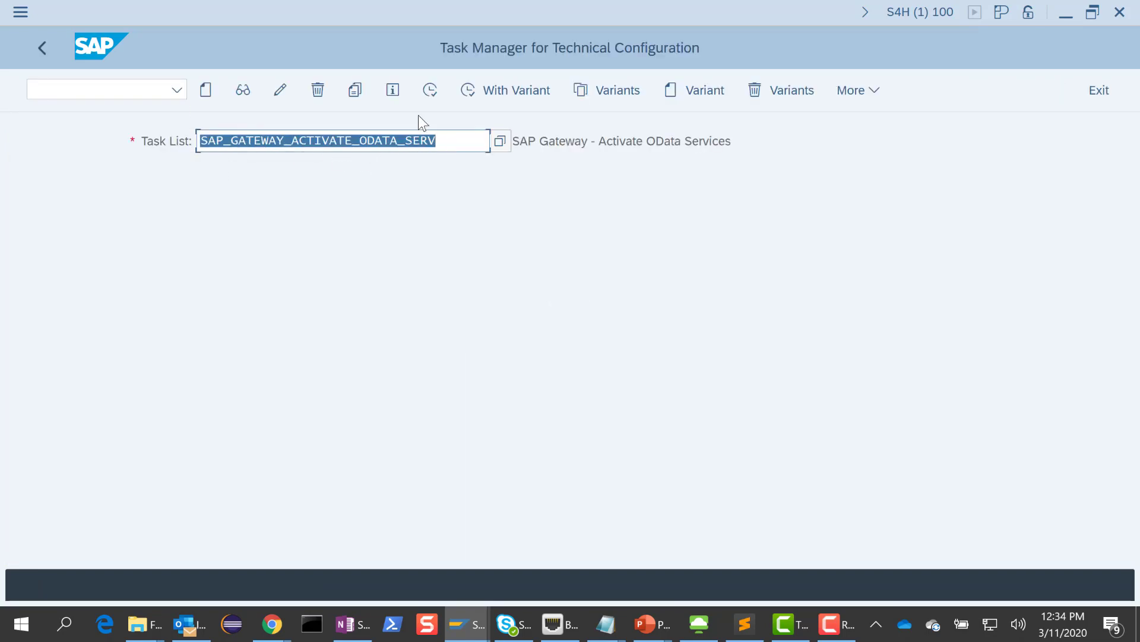
Generate a run of the SAP_GATEWAY_ACTIVATE_ODATA_SERV task list and review its transport option parameters without saving
left_click(434, 92)
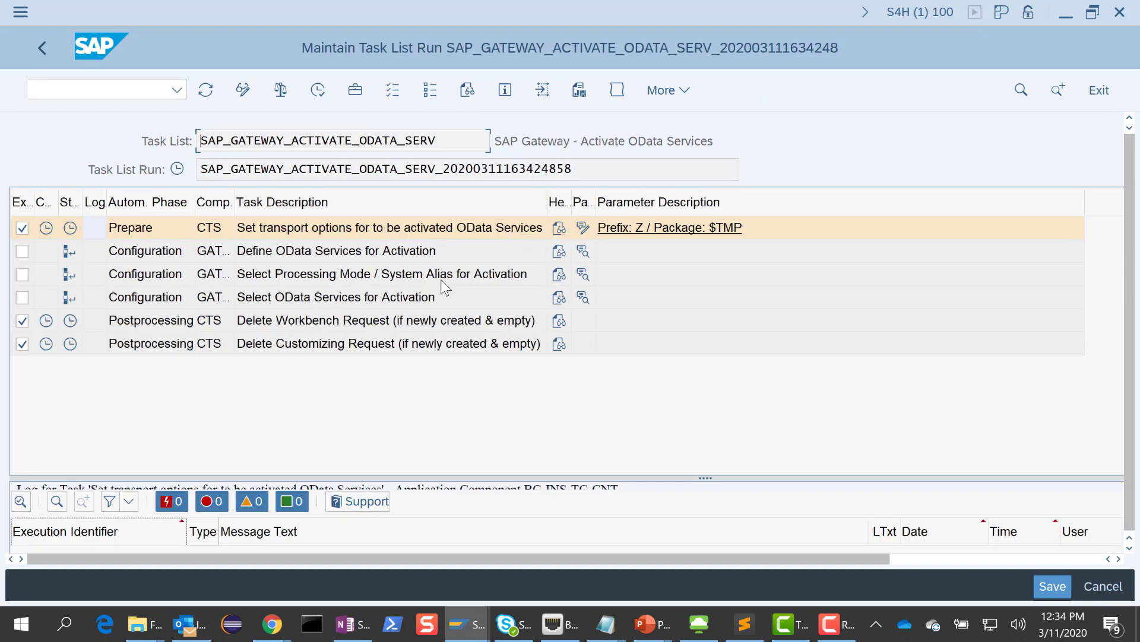
left_click(584, 230)
left_click(584, 230)
left_click_drag(438, 197, 384, 202)
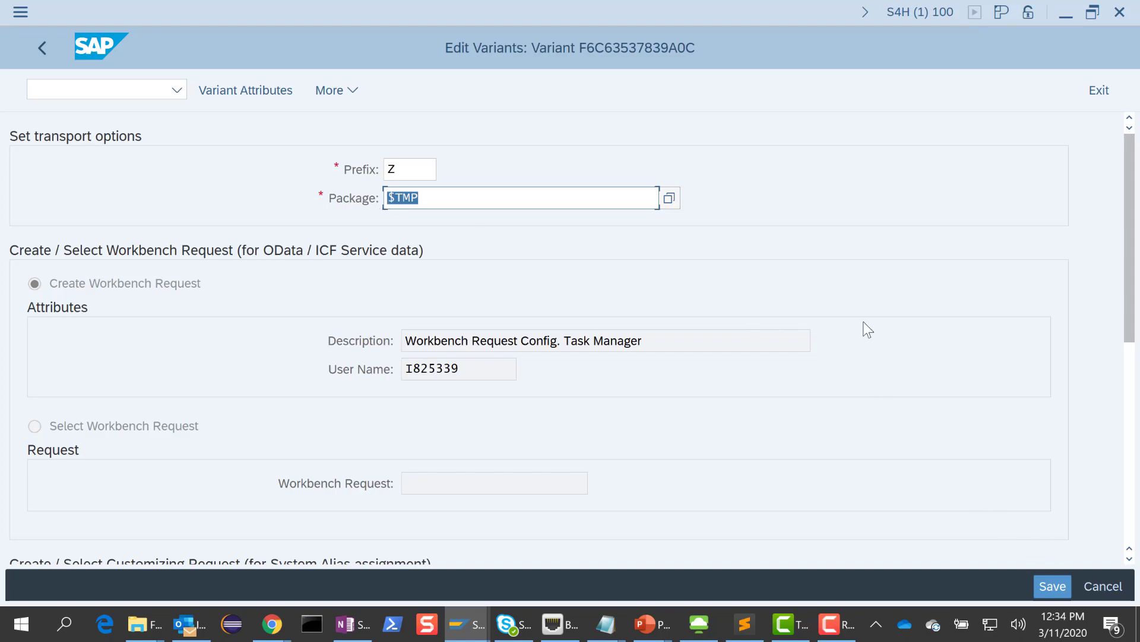
left_click(1108, 586)
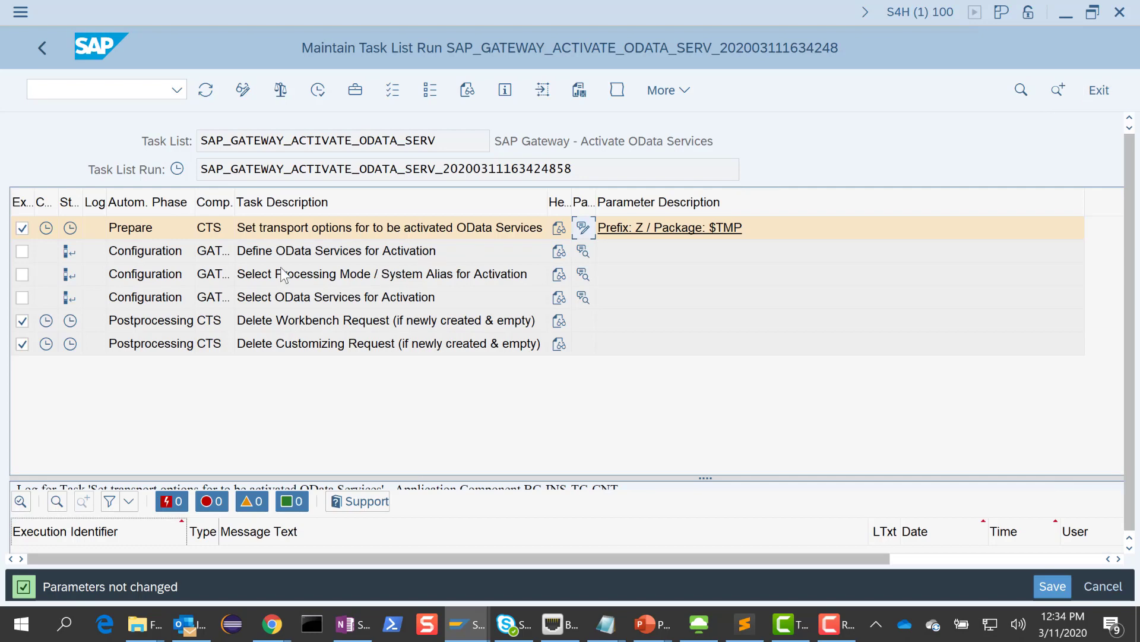
Include the Define OData Services for Activation task and copy the two service names from ODataServices.txt into its service list
left_click(23, 251)
left_click(585, 252)
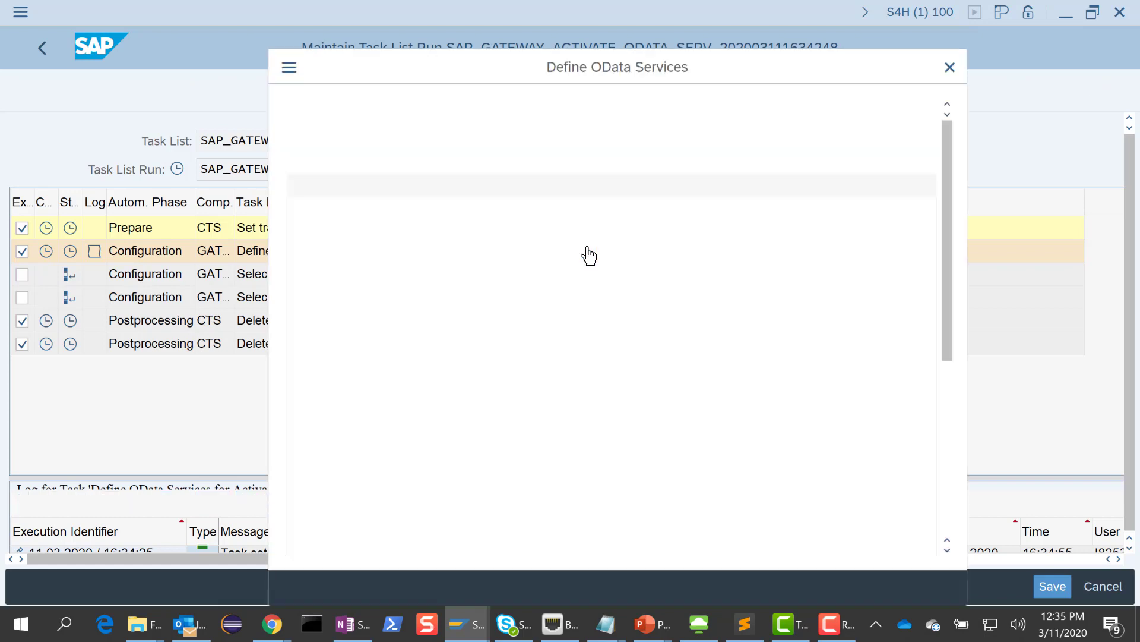
left_click(606, 623)
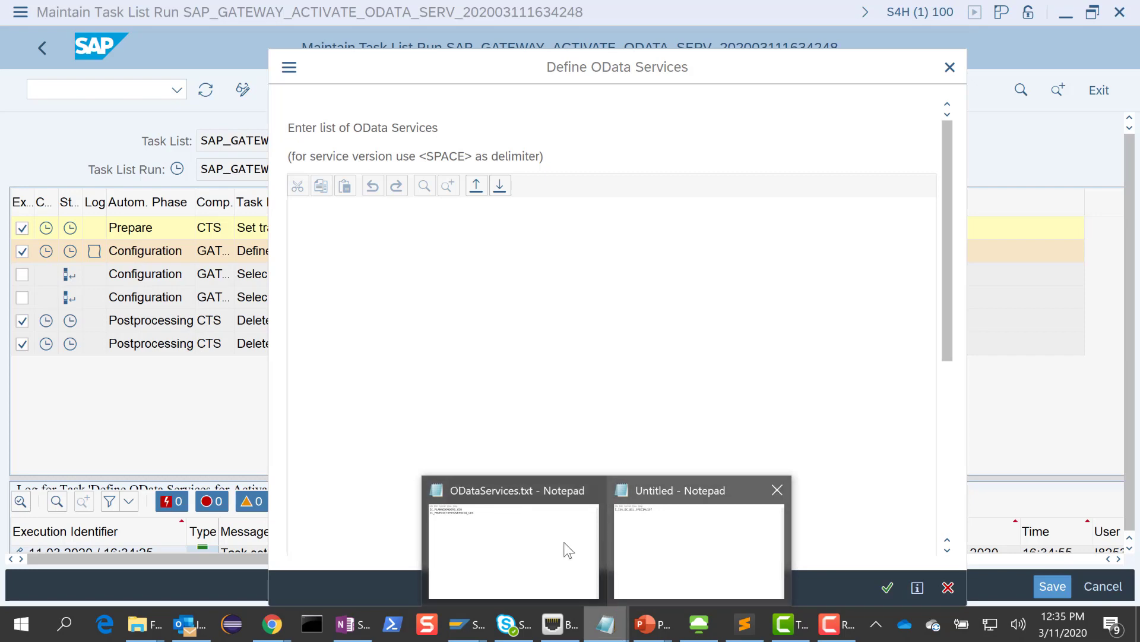
left_click(543, 550)
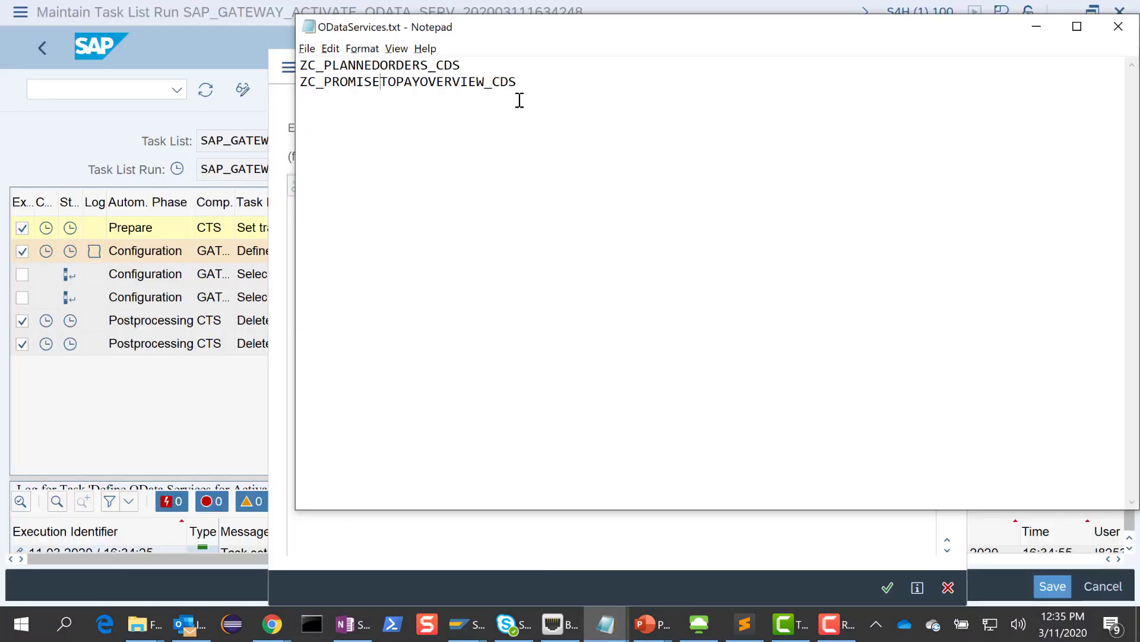
mouse_move(517, 84)
left_mouse_down()
mouse_move(302, 58)
mouse_move(296, 75)
mouse_move(390, 63)
mouse_move(520, 83)
left_mouse_up()
key("ctrl+c")
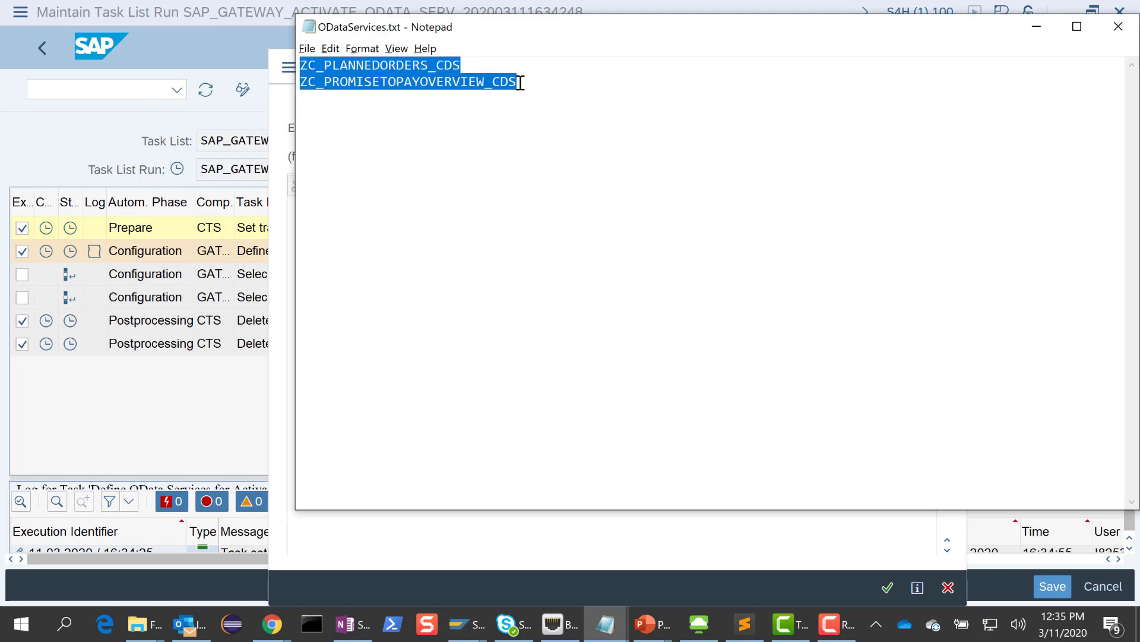
key("alt+Tab")
left_click(409, 219)
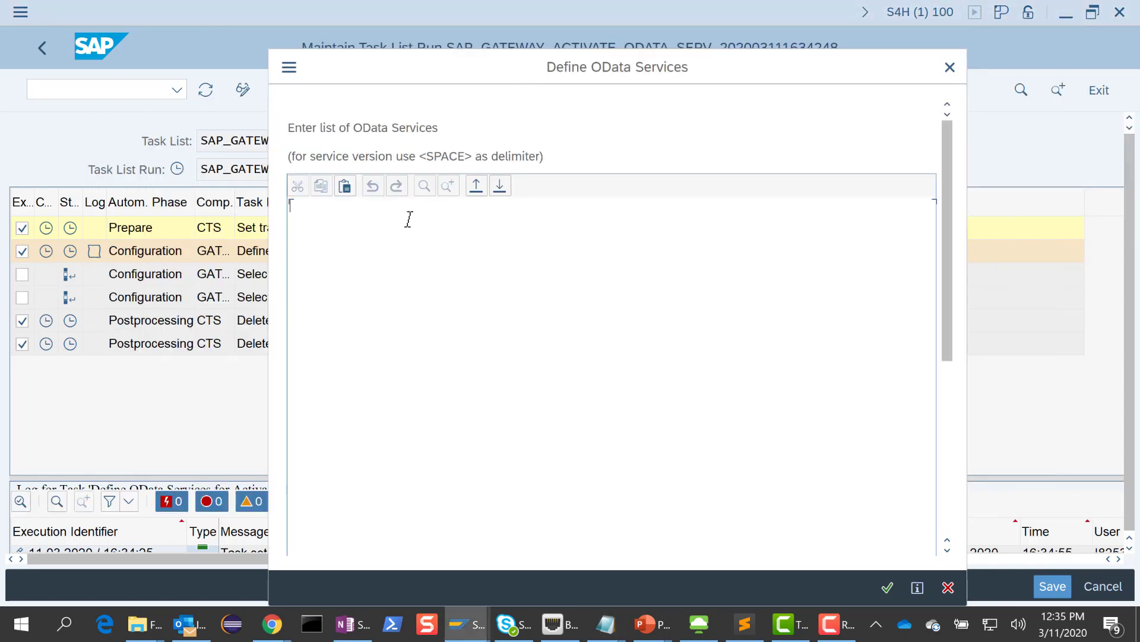
key("ctrl+v")
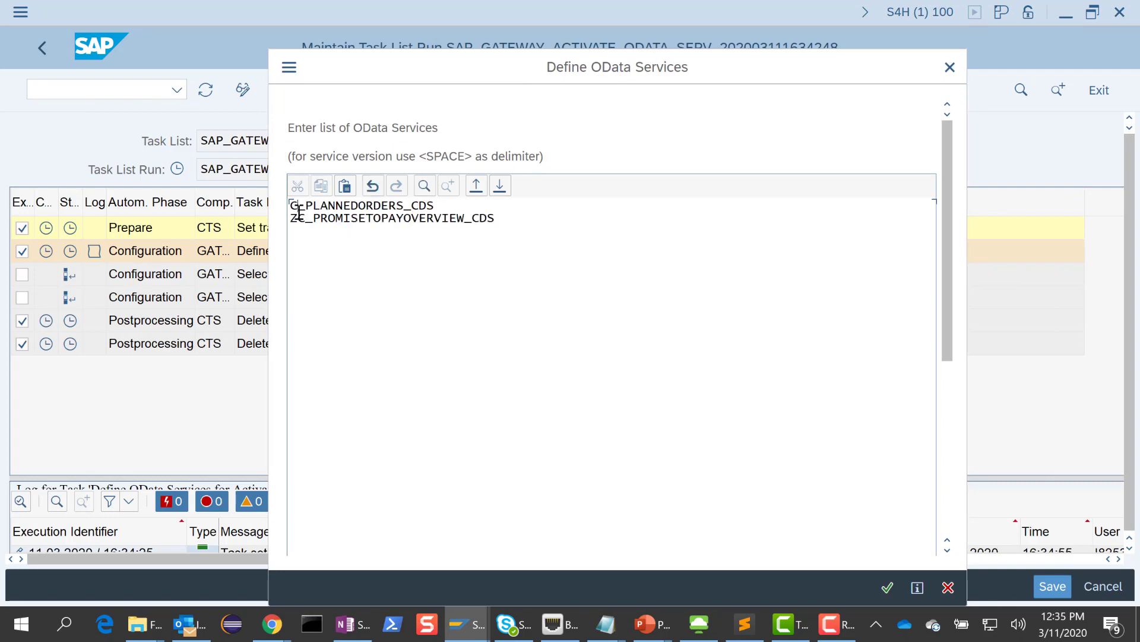
Remove the leading Z from both names, giving C_PLANNEDORDERS_CDS and C_PROMISETOPAYOVERVIEW_CDS, and confirm the service list
key("Delete")
type("C")
key("Down")
key("BackSpace")
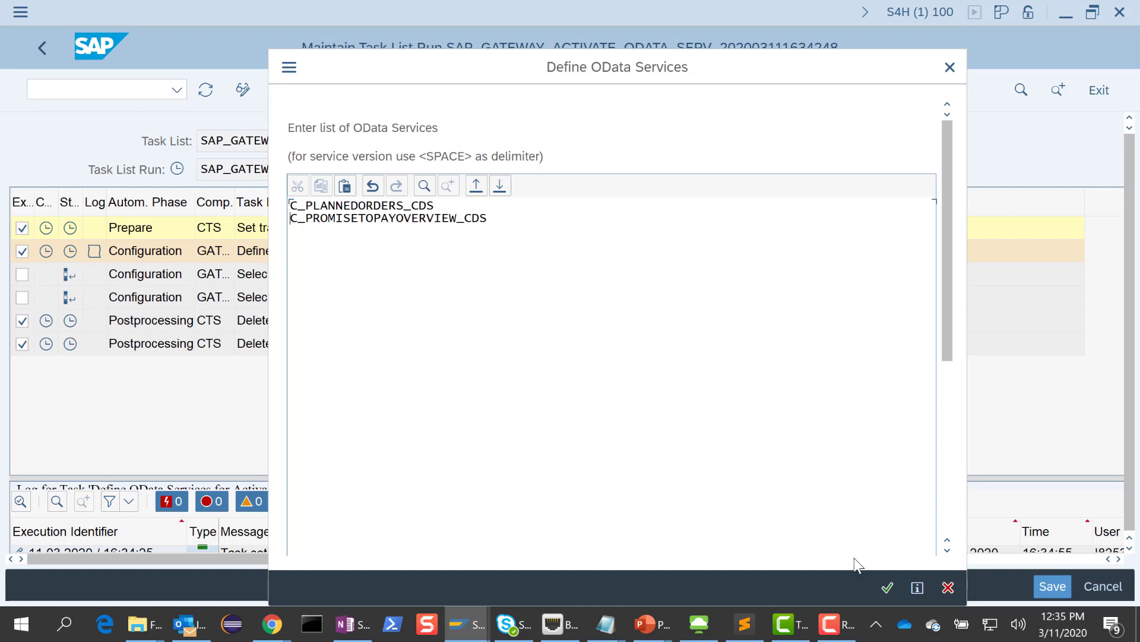
left_click(887, 587)
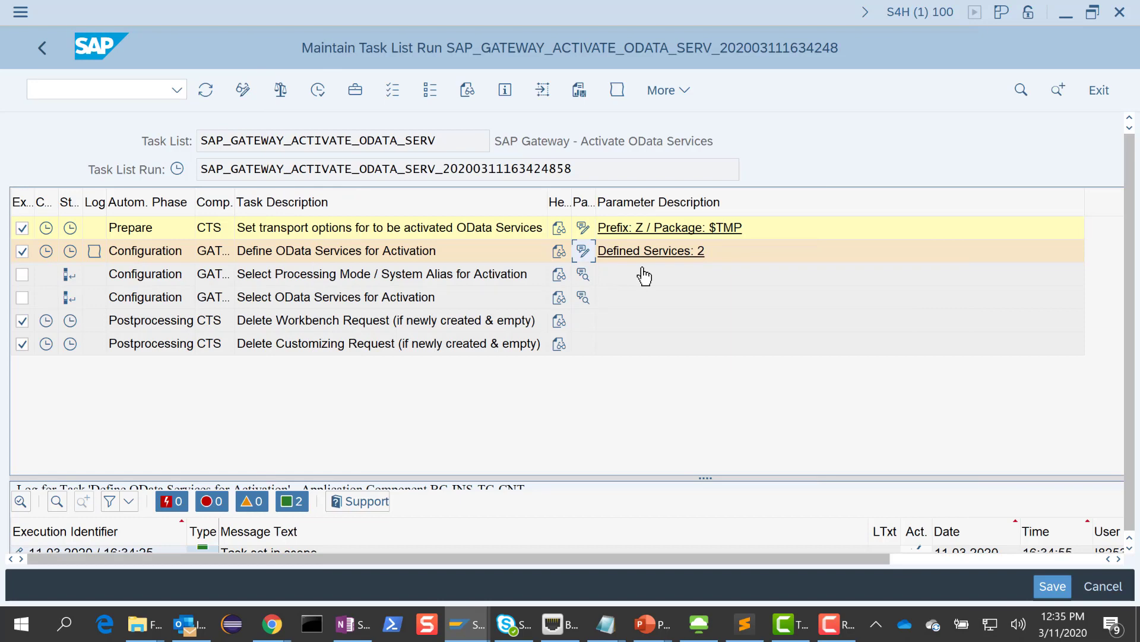
Include the Select Processing Mode / System Alias task and save its processing mode as Co-deployed only
left_click(24, 275)
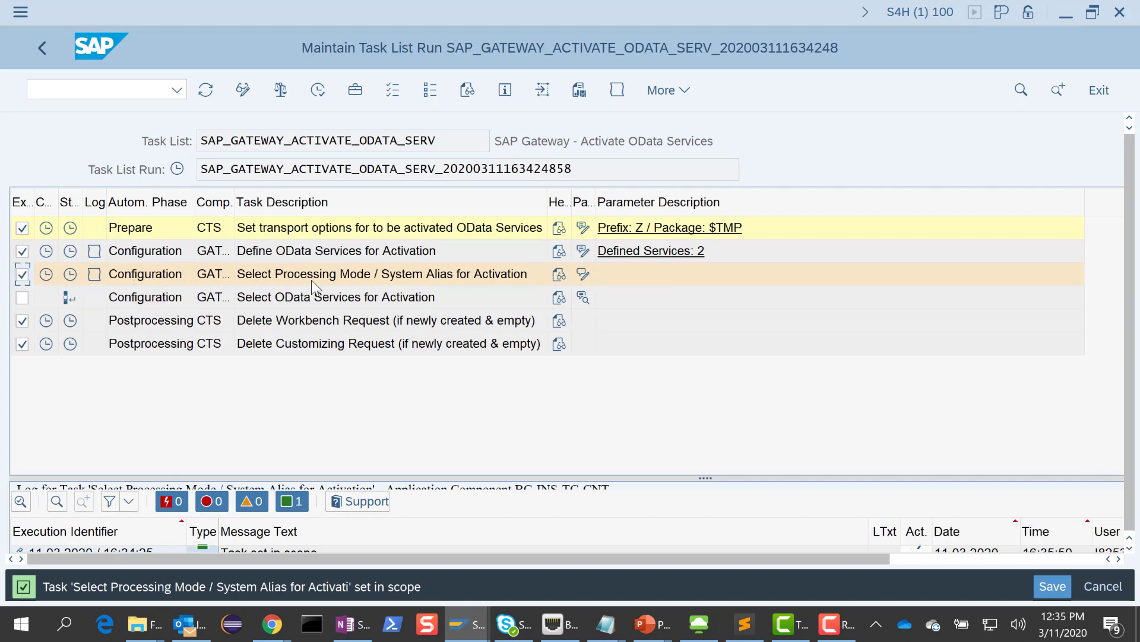
left_click(584, 275)
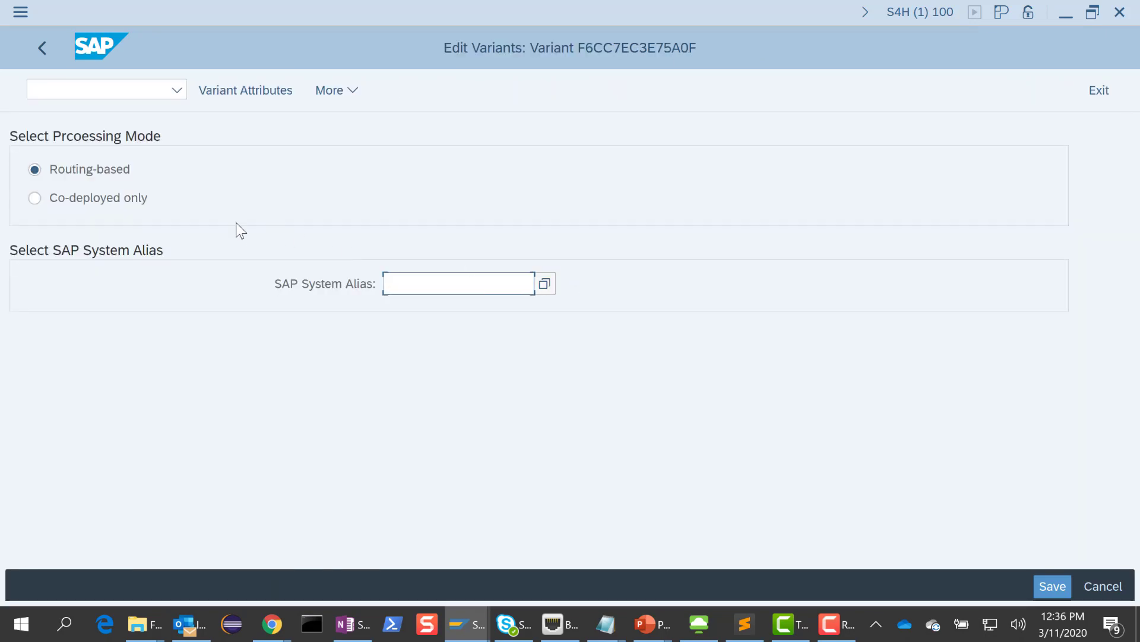
left_click(126, 200)
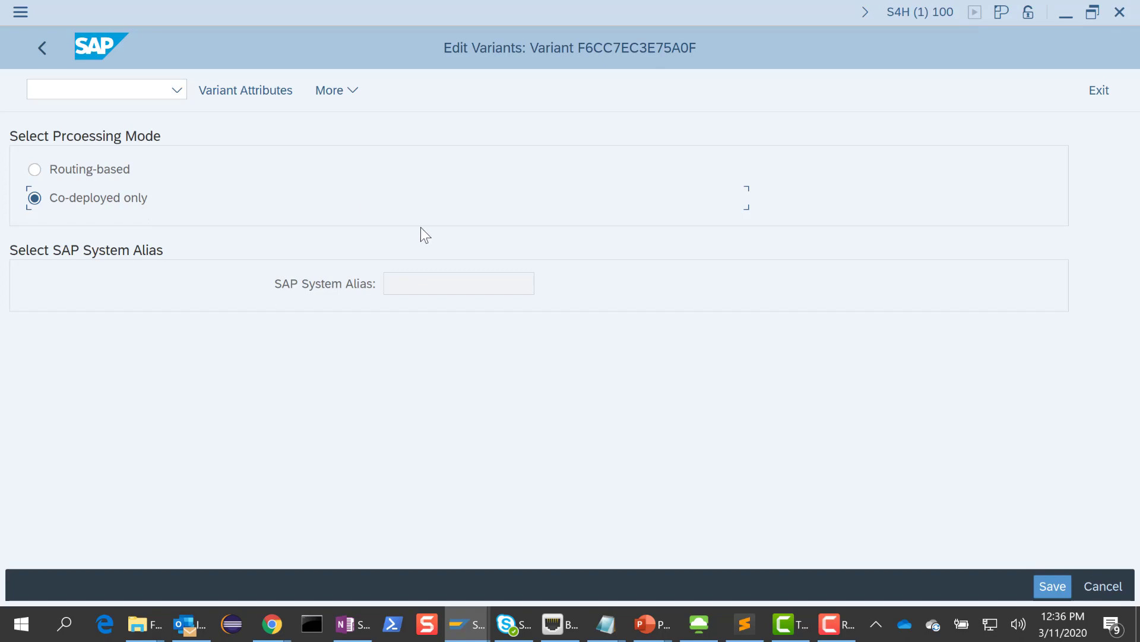
left_click(1060, 585)
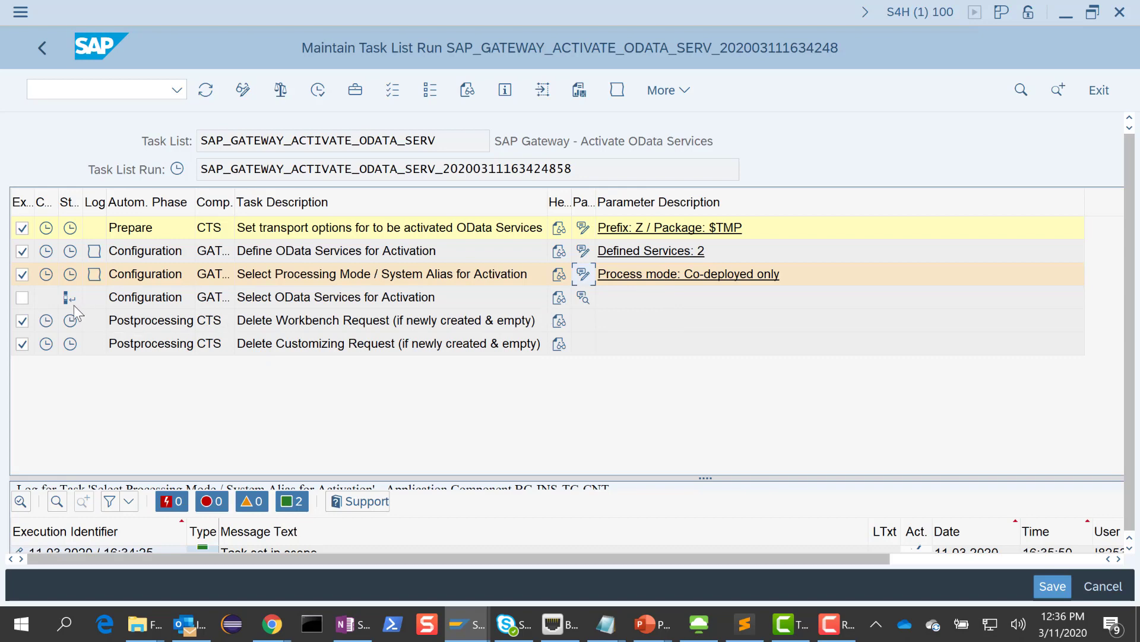
Include the Select OData Services for Activation task, save both services as selected, and execute the task list run
left_click(26, 301)
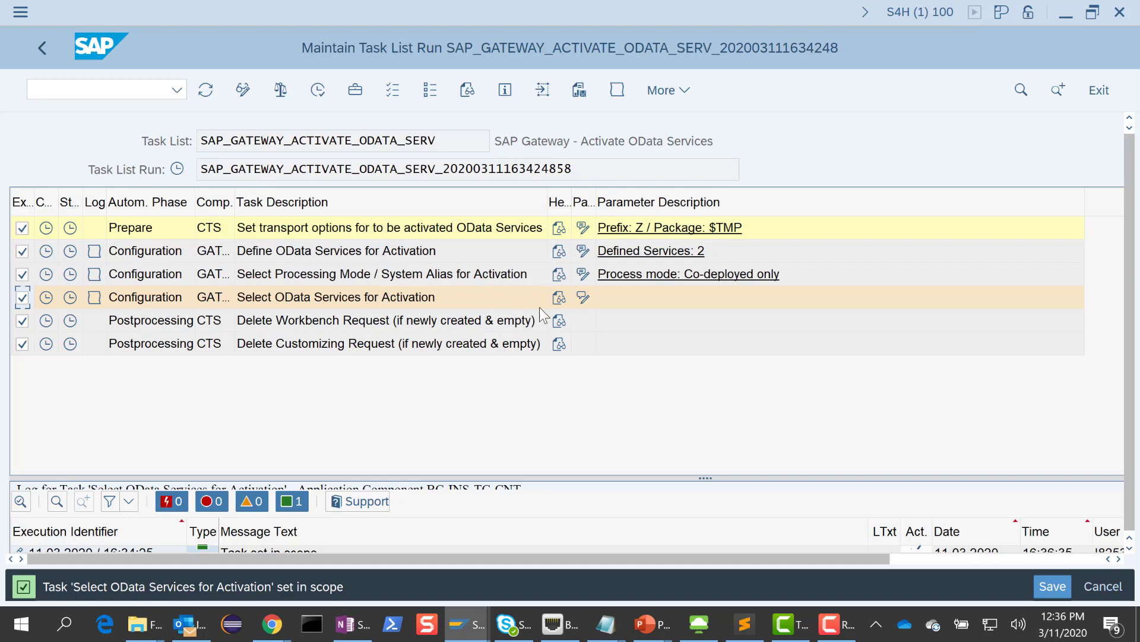
left_click(584, 299)
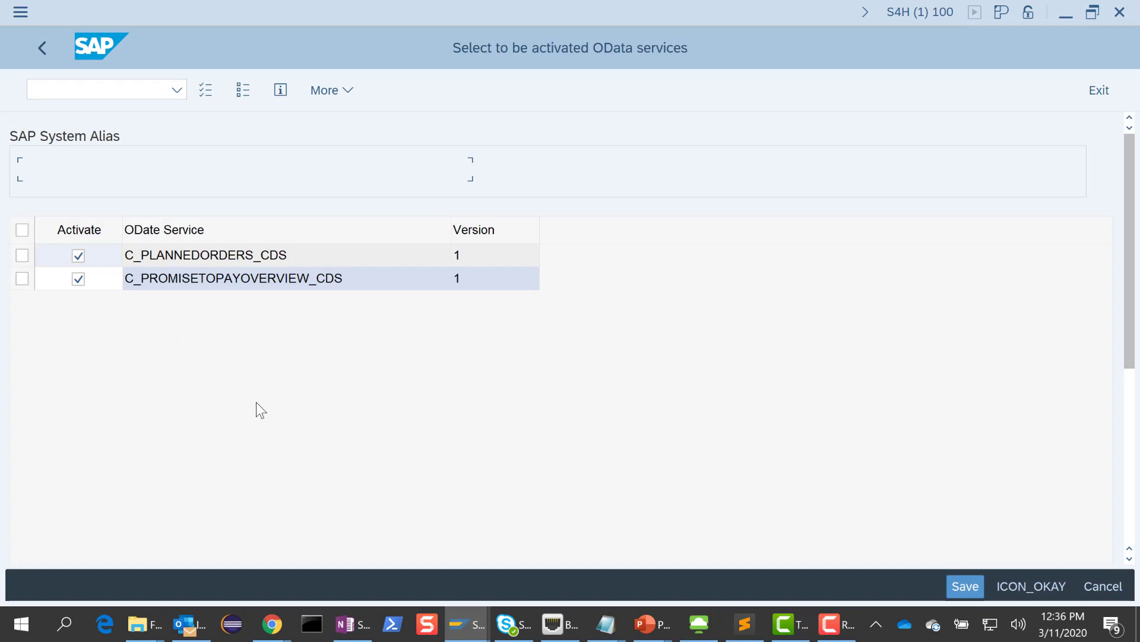
left_click(961, 583)
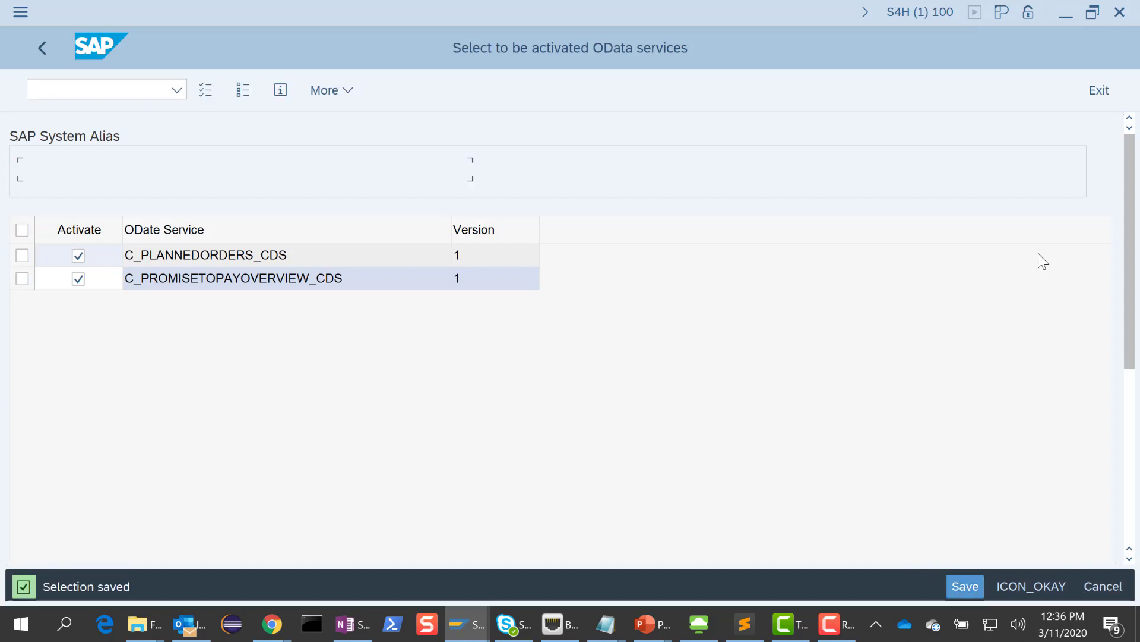
left_click(1100, 93)
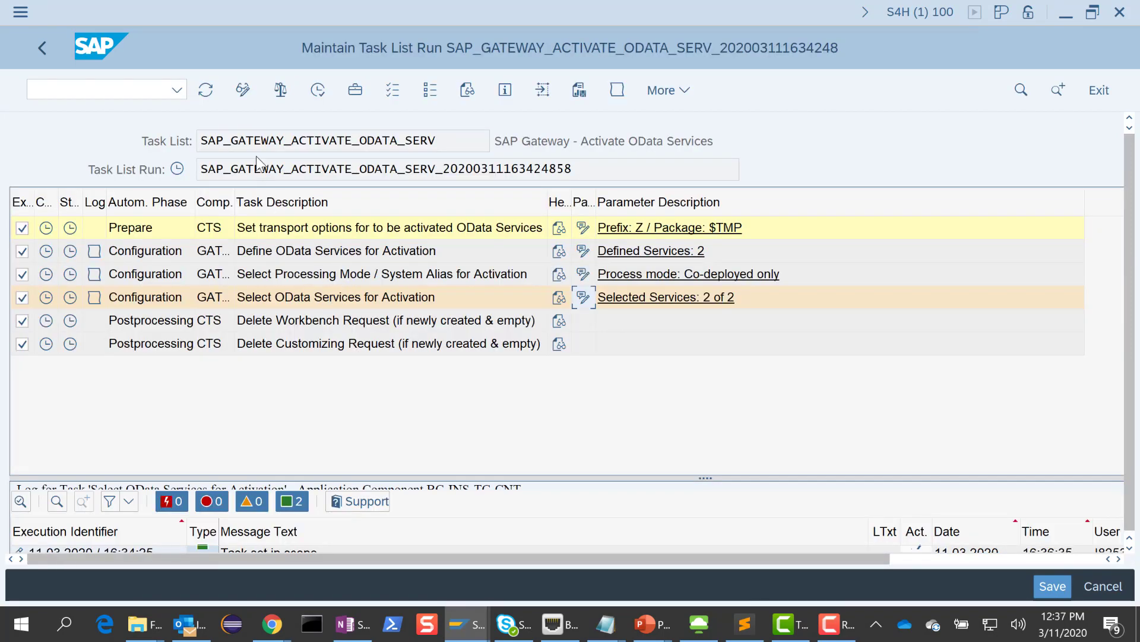
left_click(318, 90)
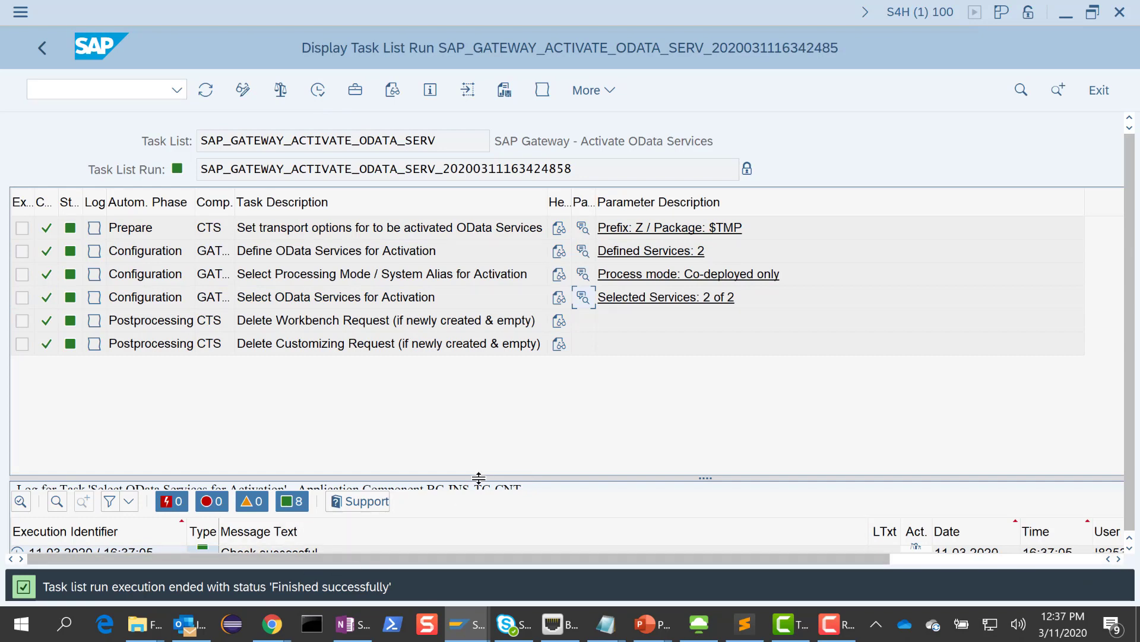
Enlarge the log area of the finished task list run and review the messages for the OData service activation
left_click_drag(479, 477, 480, 367)
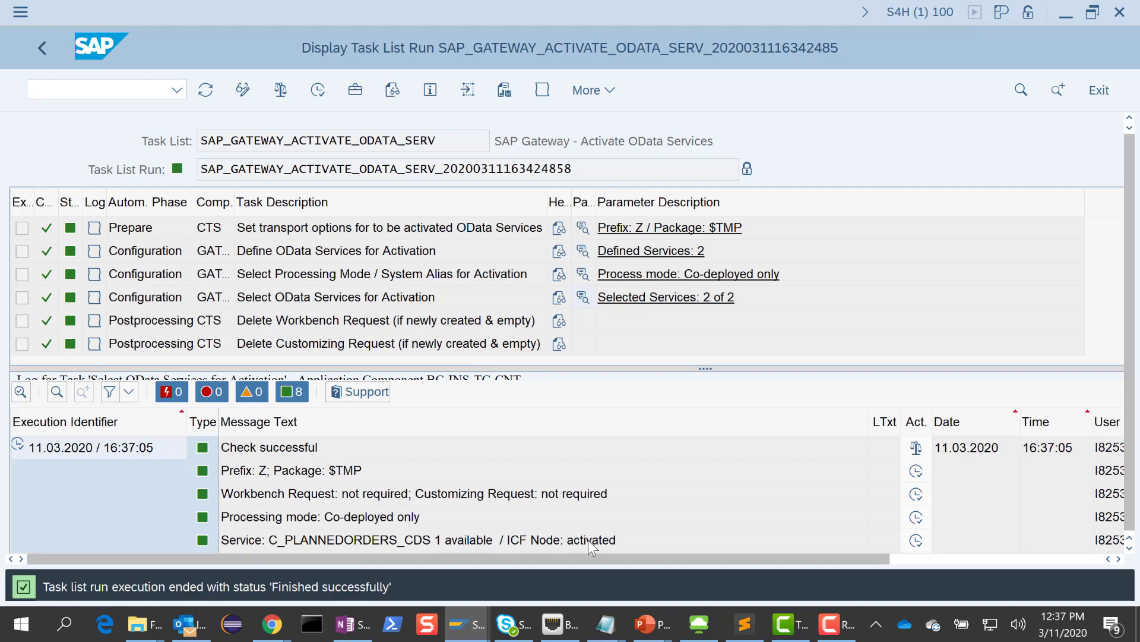
scroll(622, 535, "down", 1)
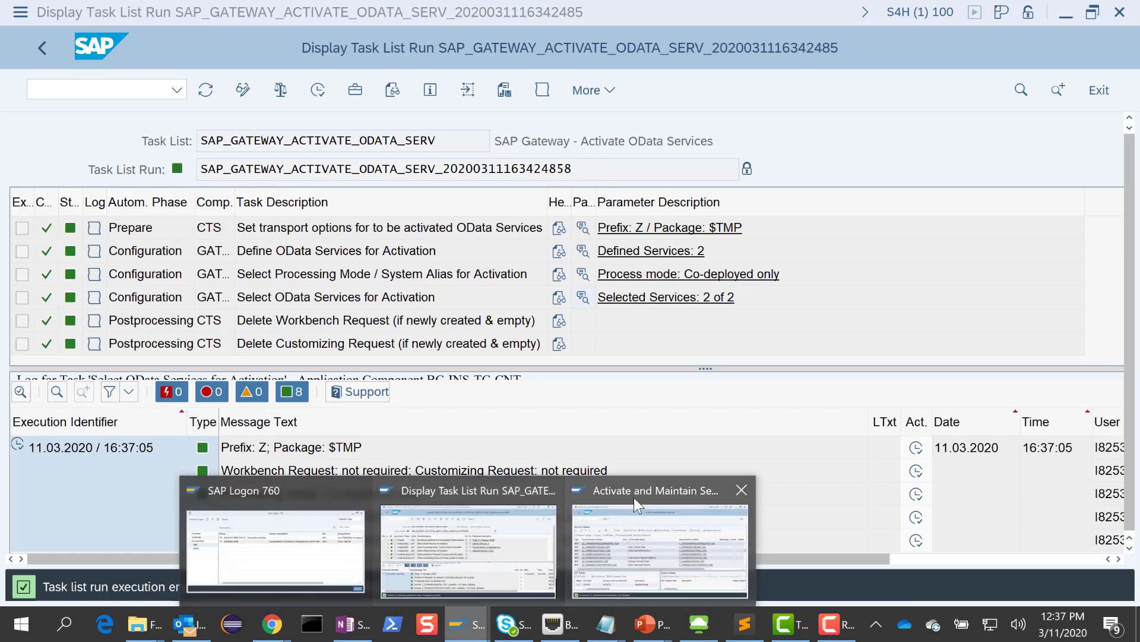
Refresh the service catalog in Activate and Maintain Services and check the ICF node status of ZC_PLANNEDORDERS_CDS and ZC_PROMISETOPAYOVERVIEW_CDS
left_click(637, 496)
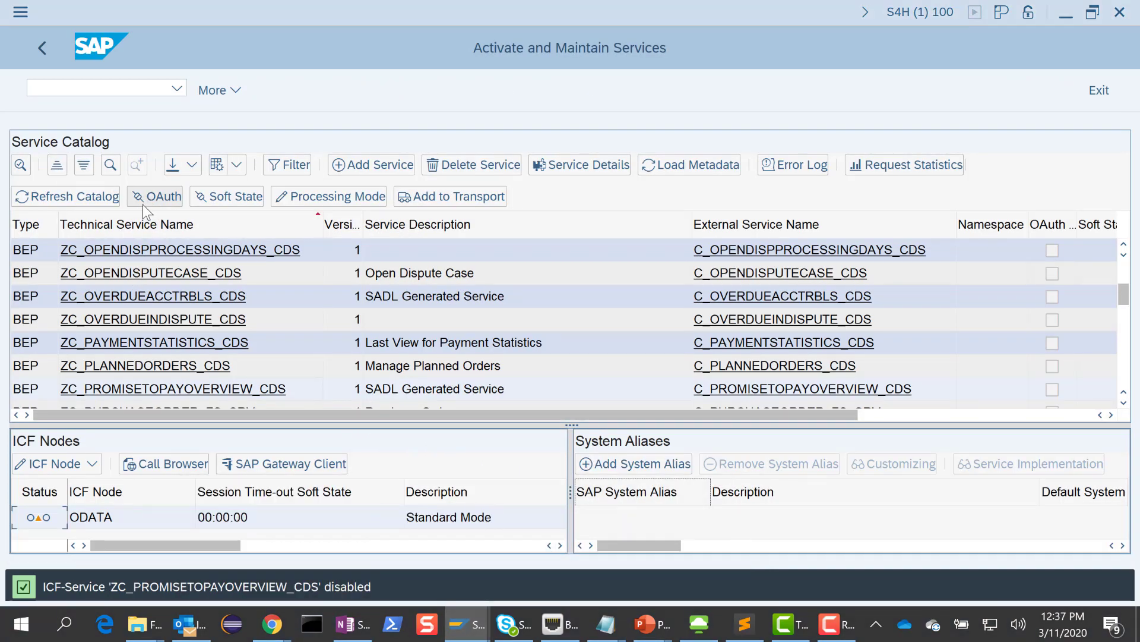
left_click(79, 202)
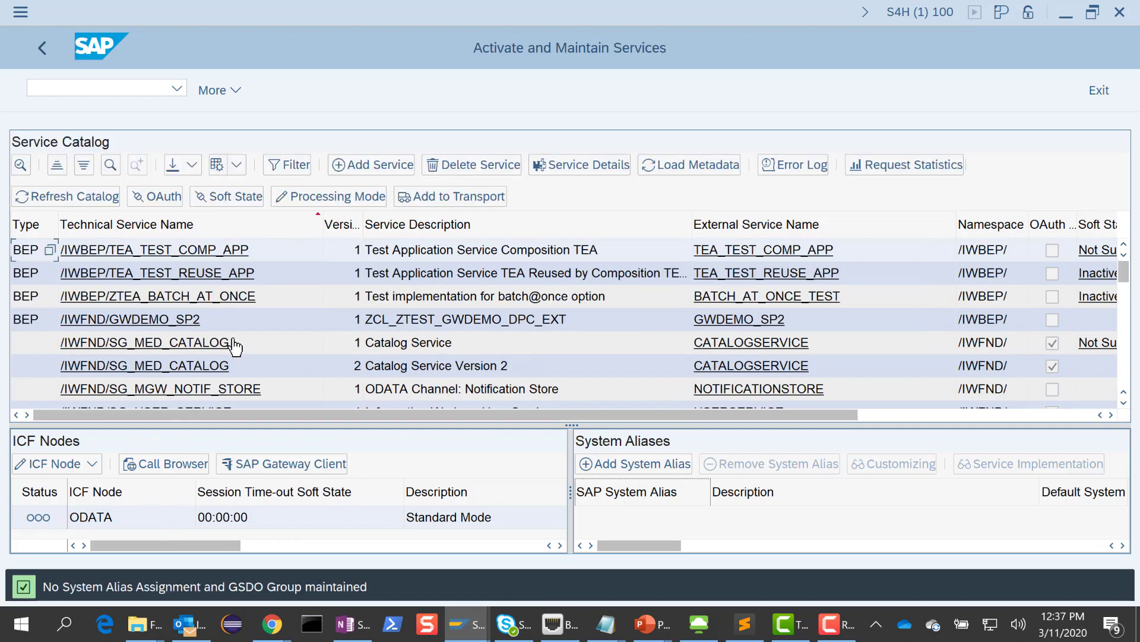
scroll(258, 347, "down", 20)
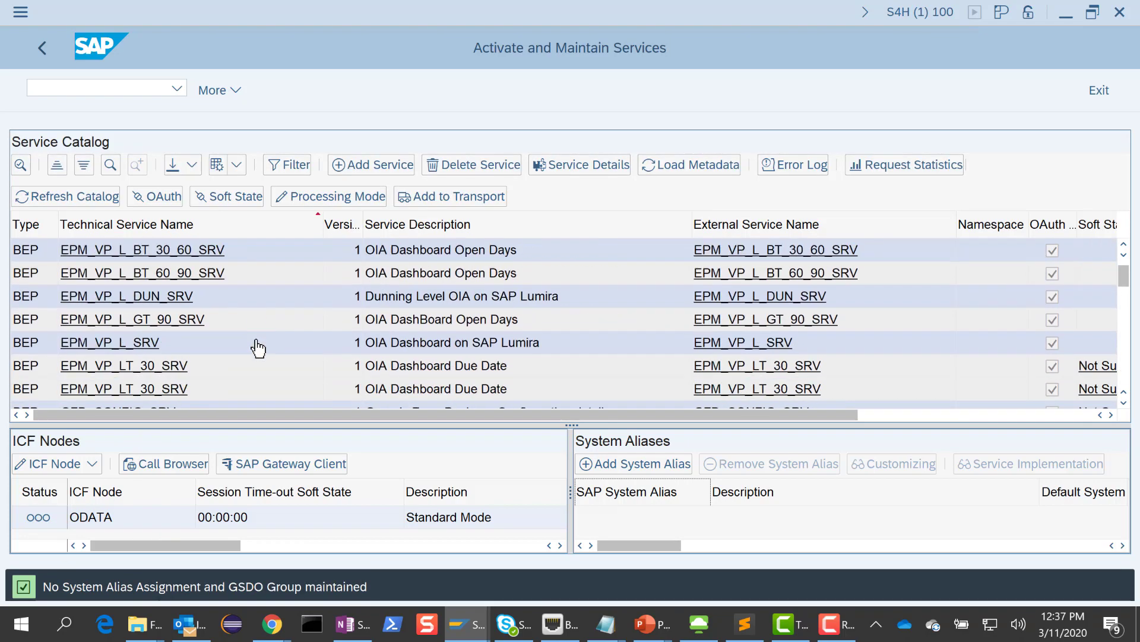
scroll(259, 348, "down", 20)
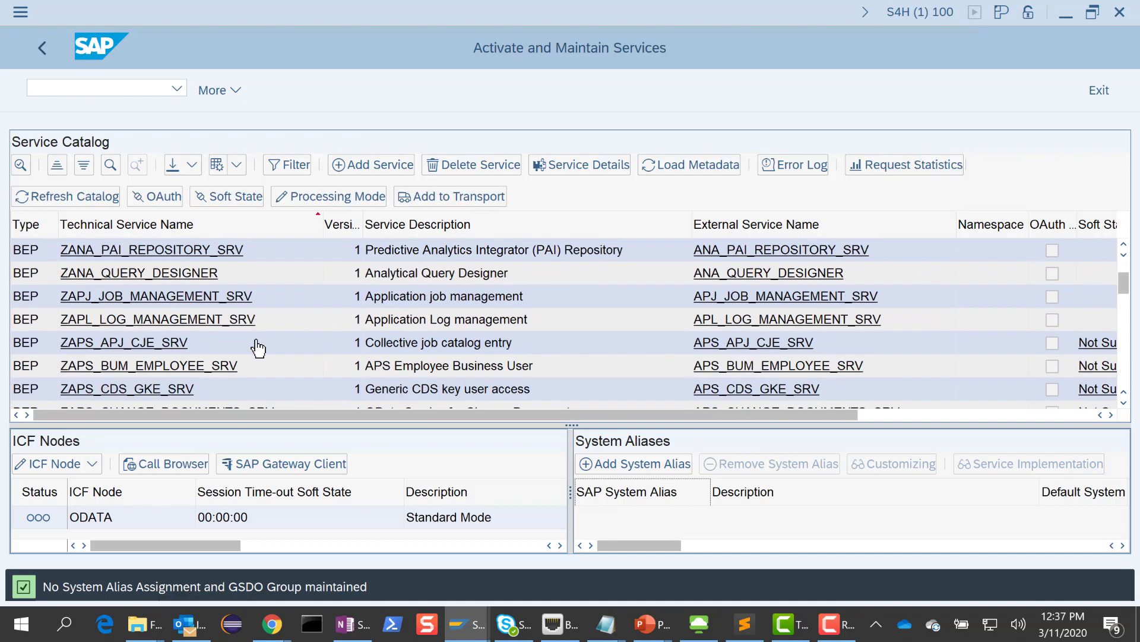
scroll(259, 347, "down", 20)
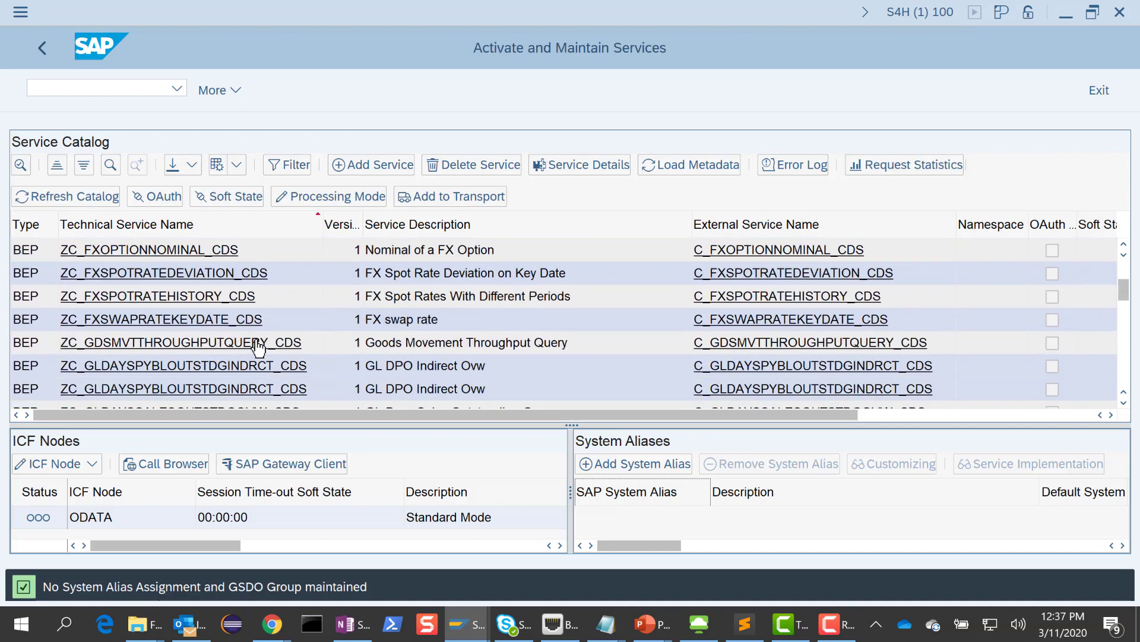
scroll(259, 347, "down", 20)
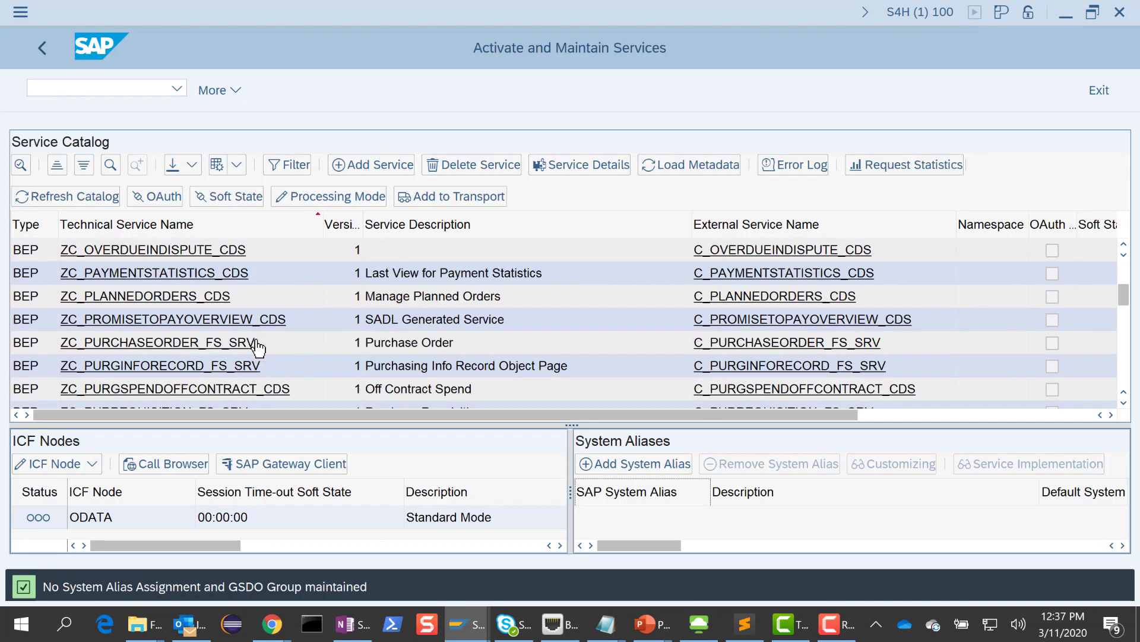
scroll(258, 348, "down", 1)
scroll(259, 347, "up", 3)
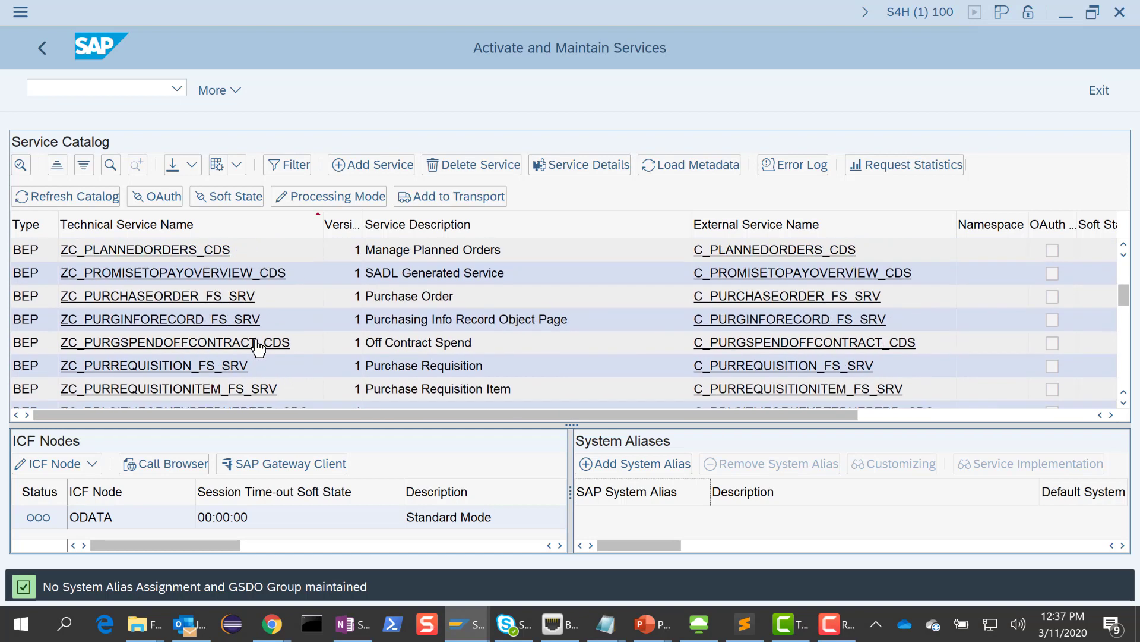
scroll(258, 347, "up", 1)
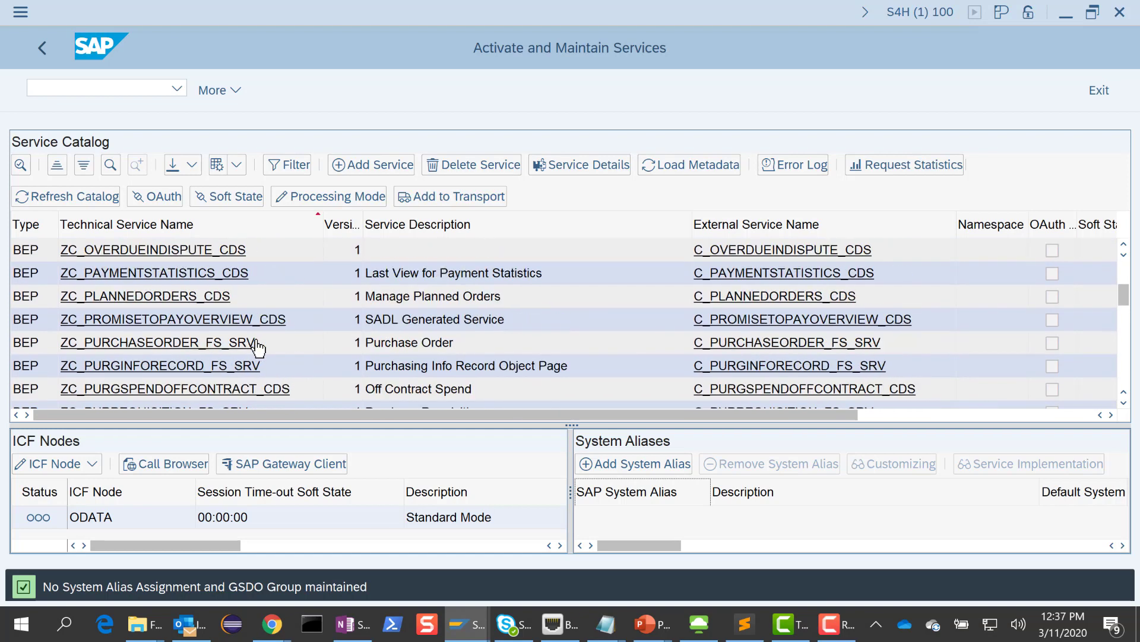
left_click(242, 300)
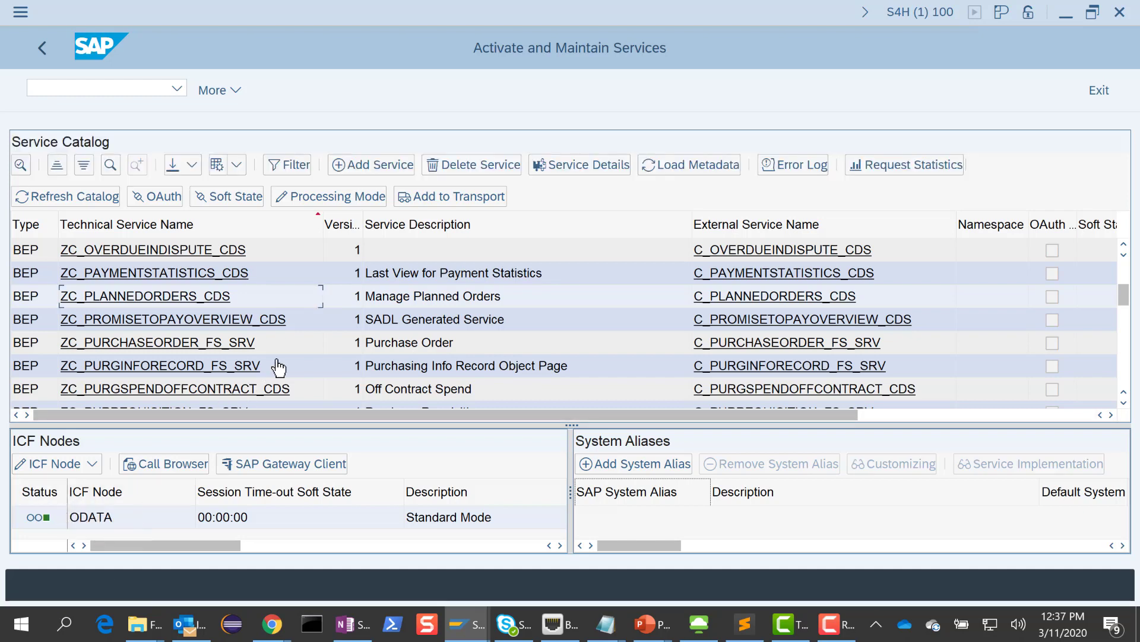
left_click(305, 326)
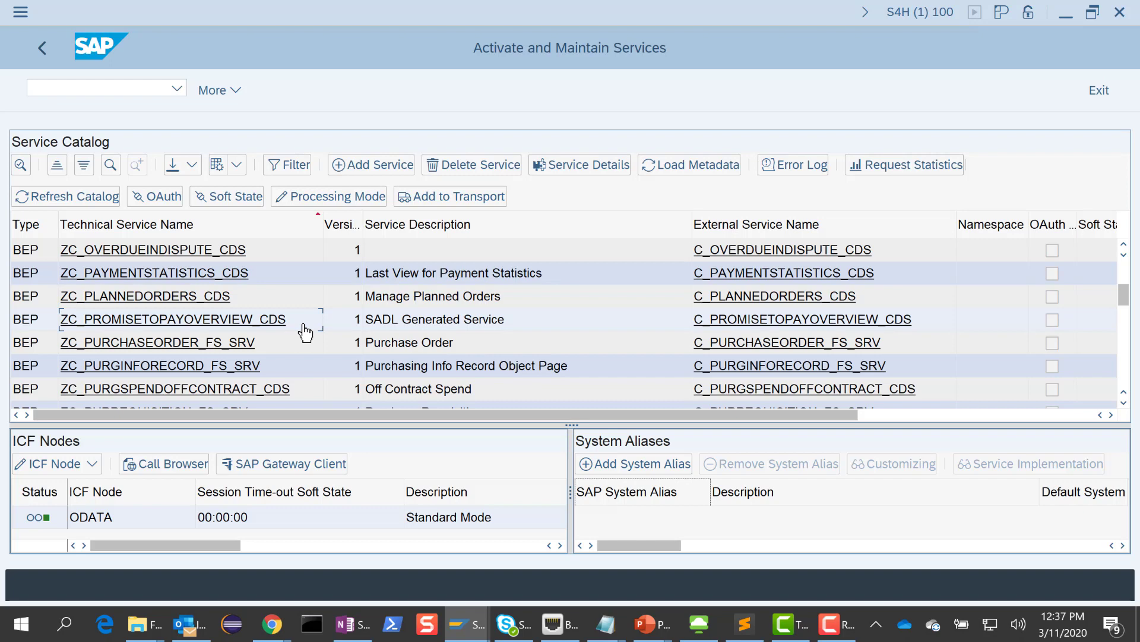
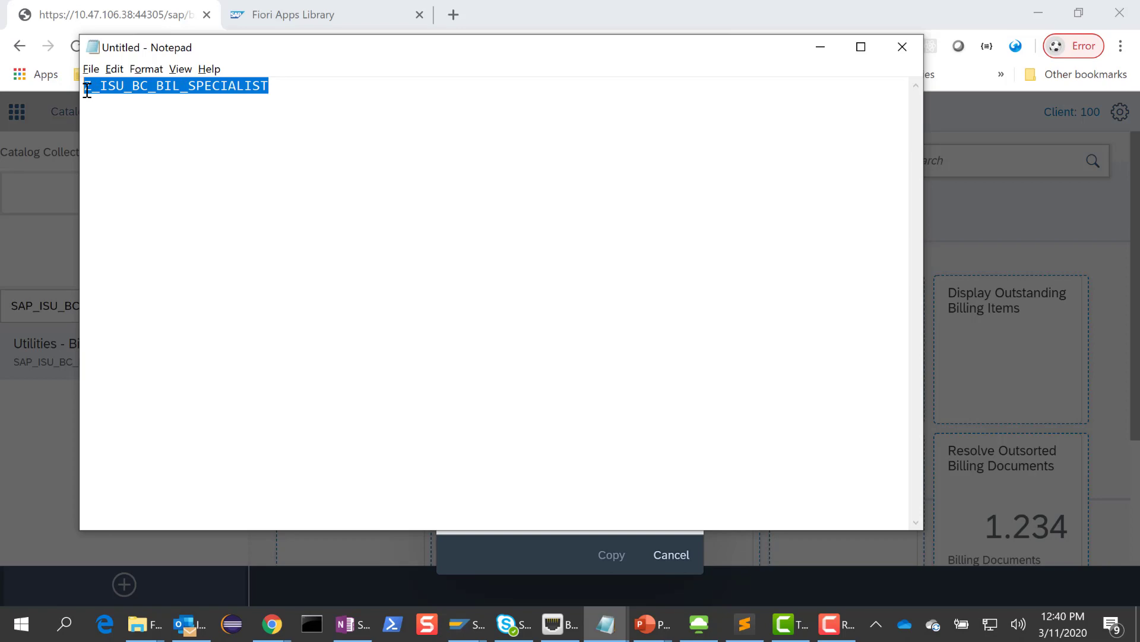
Return to the Copy Catalog dialog in Chrome and create the copy of Utilities - Billing with the ID Z_ISU_BC_BIL_SPECIALIST
key("alt+Tab")
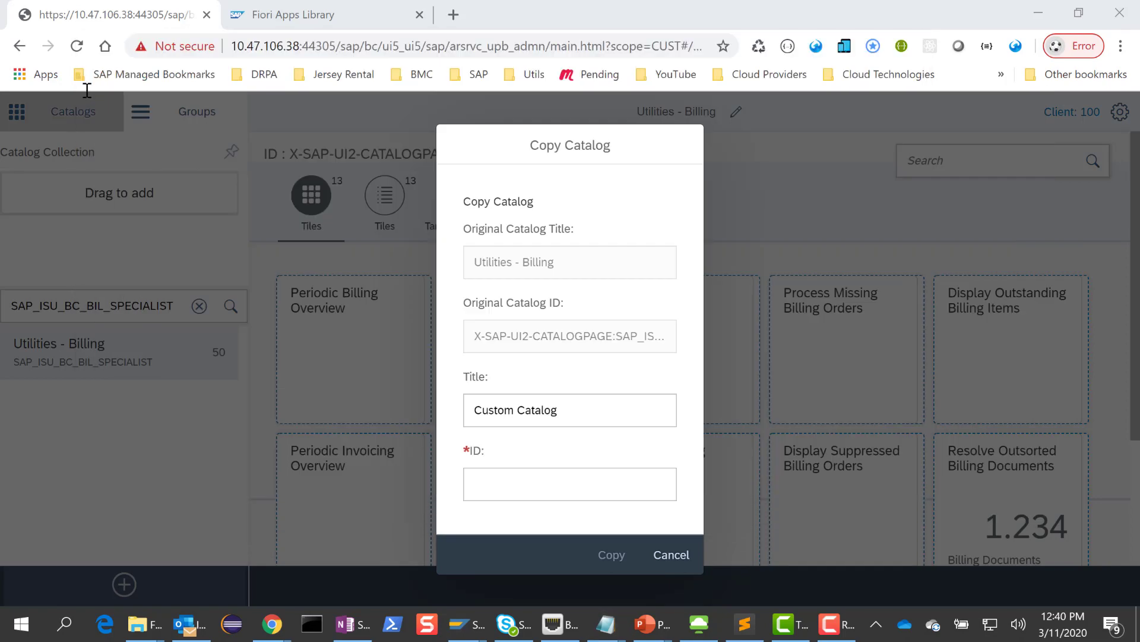
left_click(509, 485)
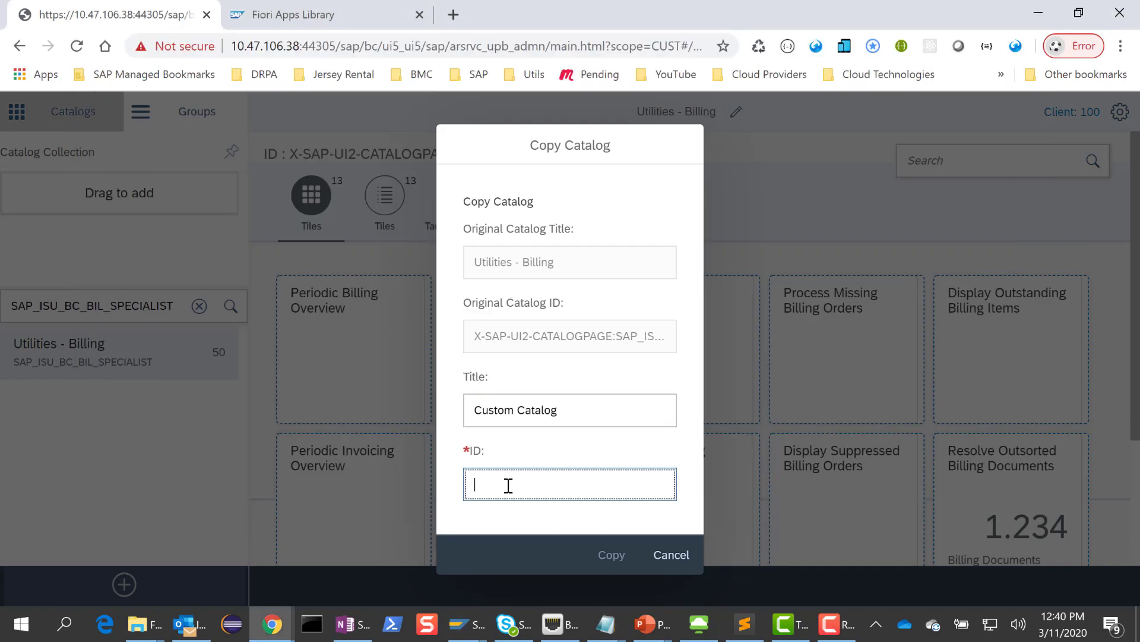
type("Z_ISU_BC_BIL_SPECIALIST")
left_click(612, 560)
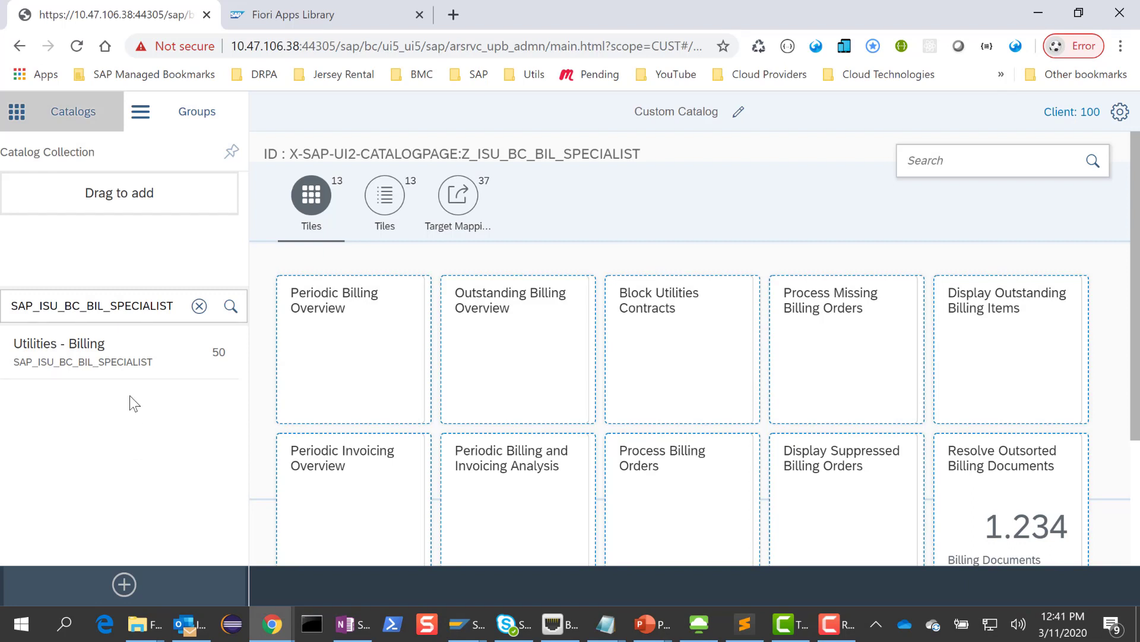
Create a group titled Custom Billing Group with the ID Z_ISU_BCG_BIL_SPECIALIST
left_click(148, 122)
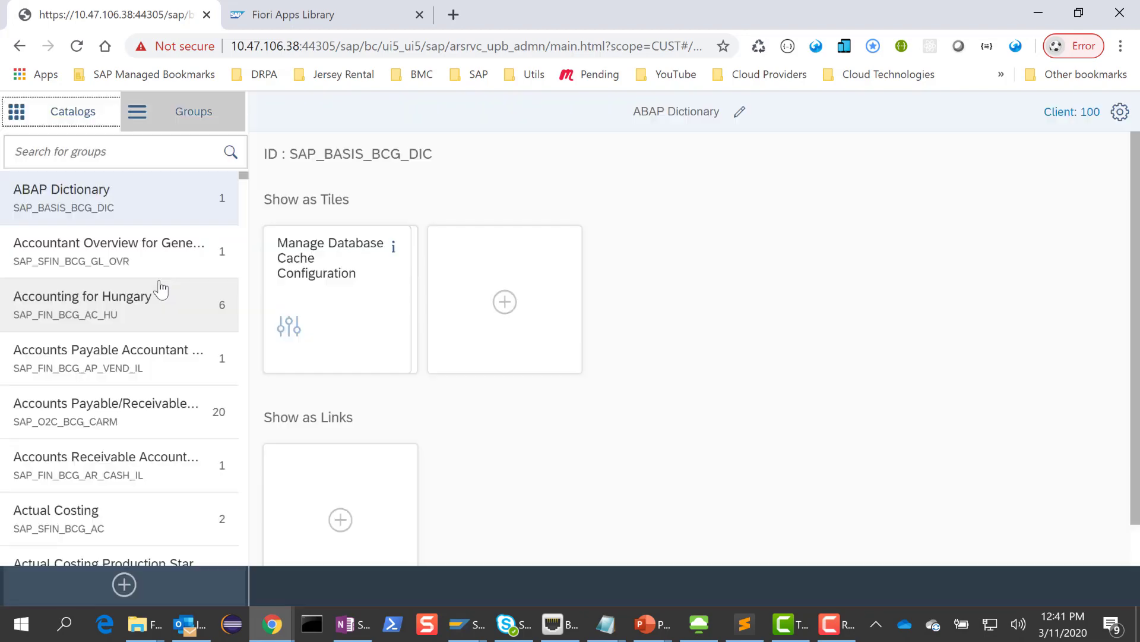
left_click(123, 579)
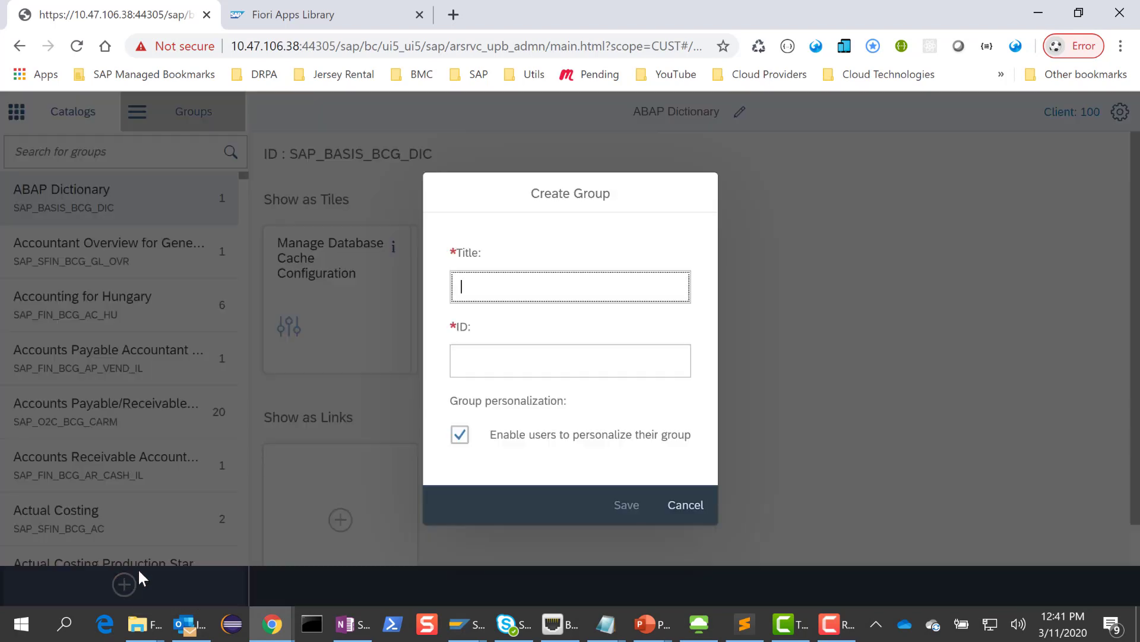
type("Custom Billing Group")
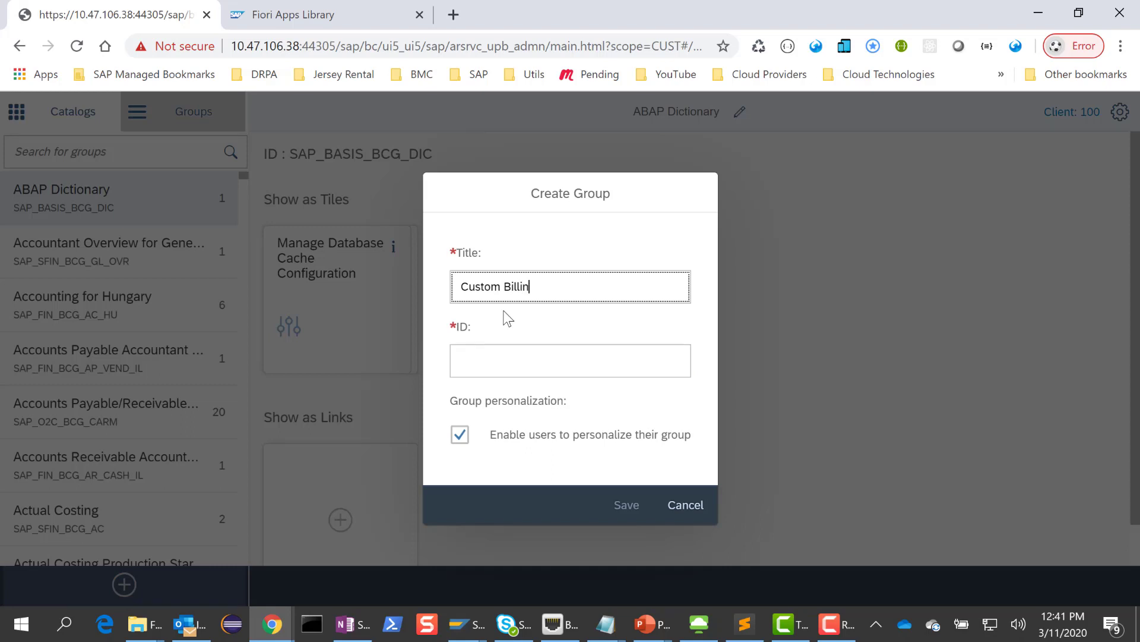
key("Tab")
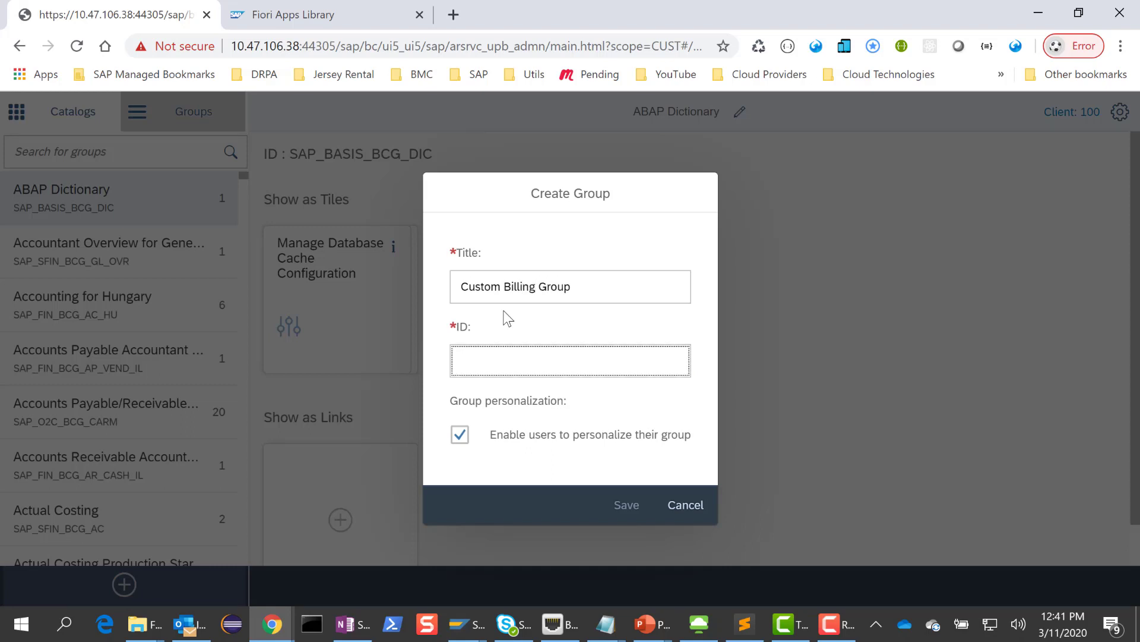
key("ctrl+v")
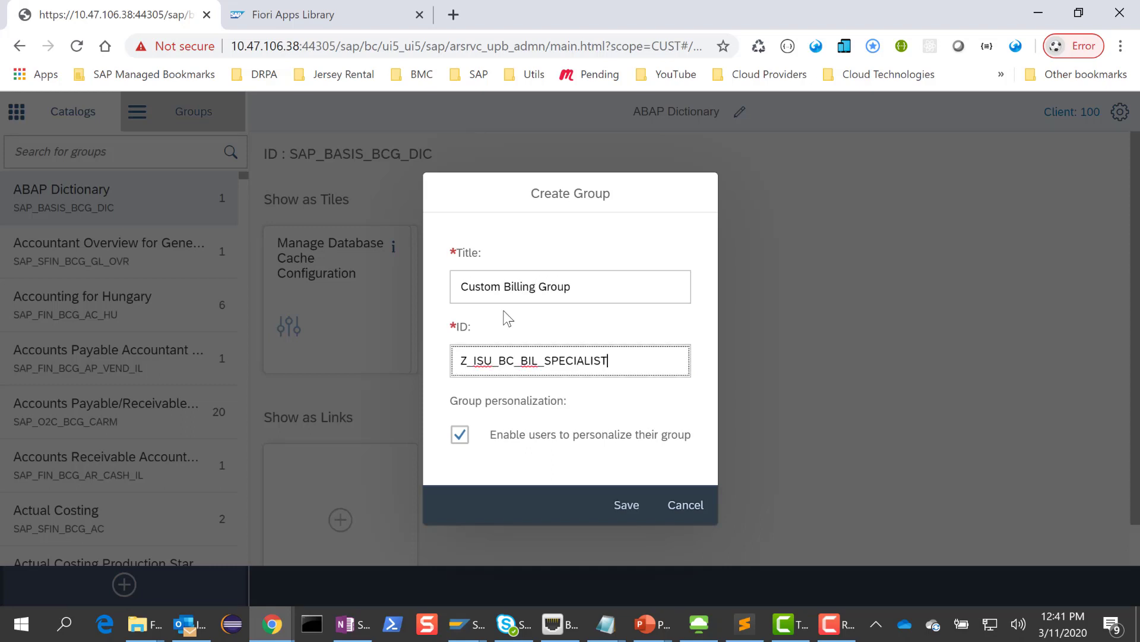
left_click(514, 362)
type("G")
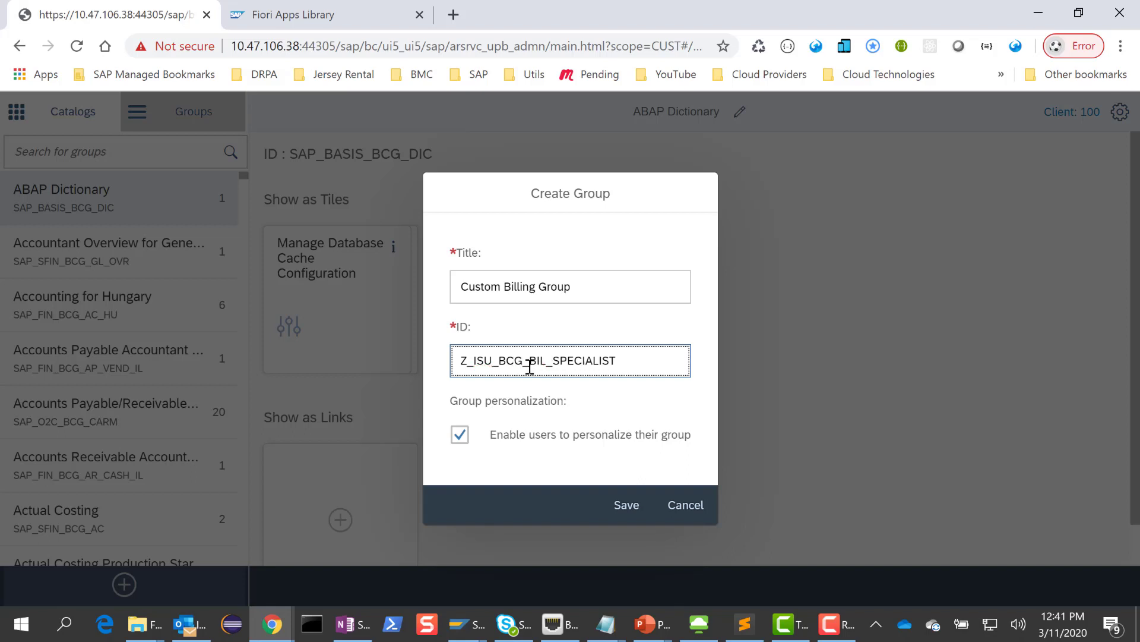
left_click(630, 511)
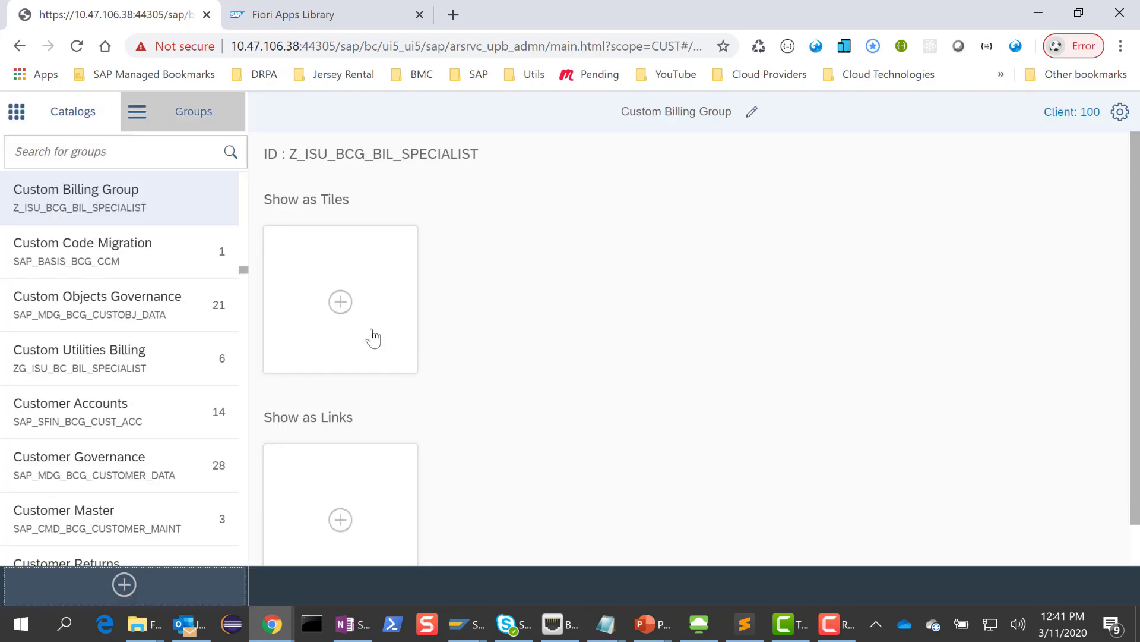
Add the Periodic Billing Overview, Outstanding Billing Overview, Block Utilities Contracts and Process Missing Billing Orders tiles from Custom Catalog to the group
left_click(342, 309)
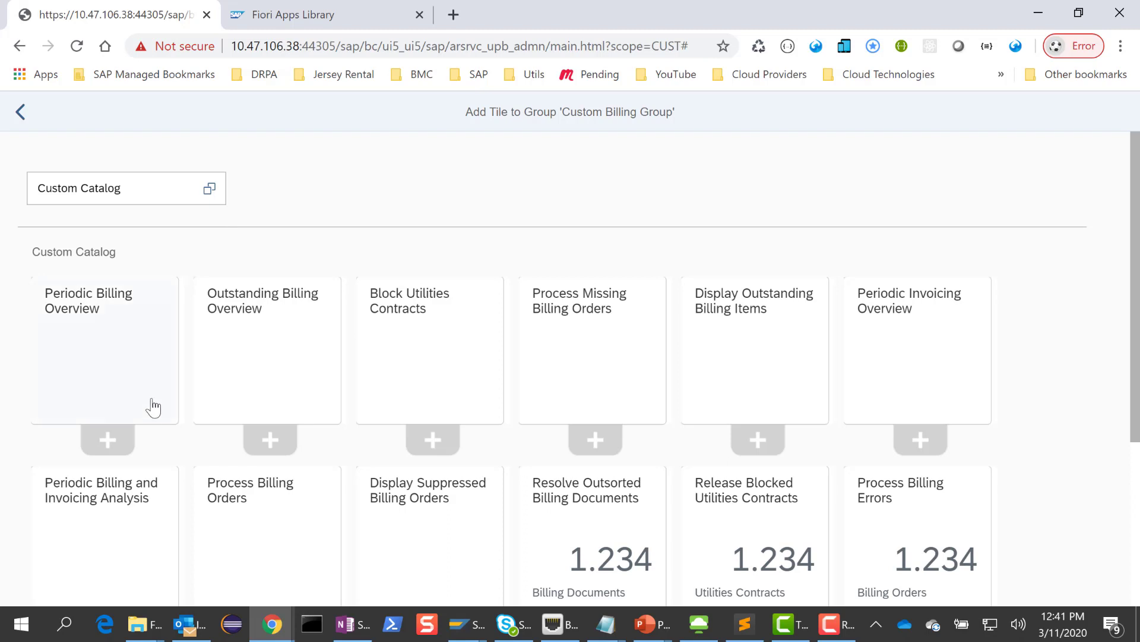
left_click(107, 440)
left_click(264, 442)
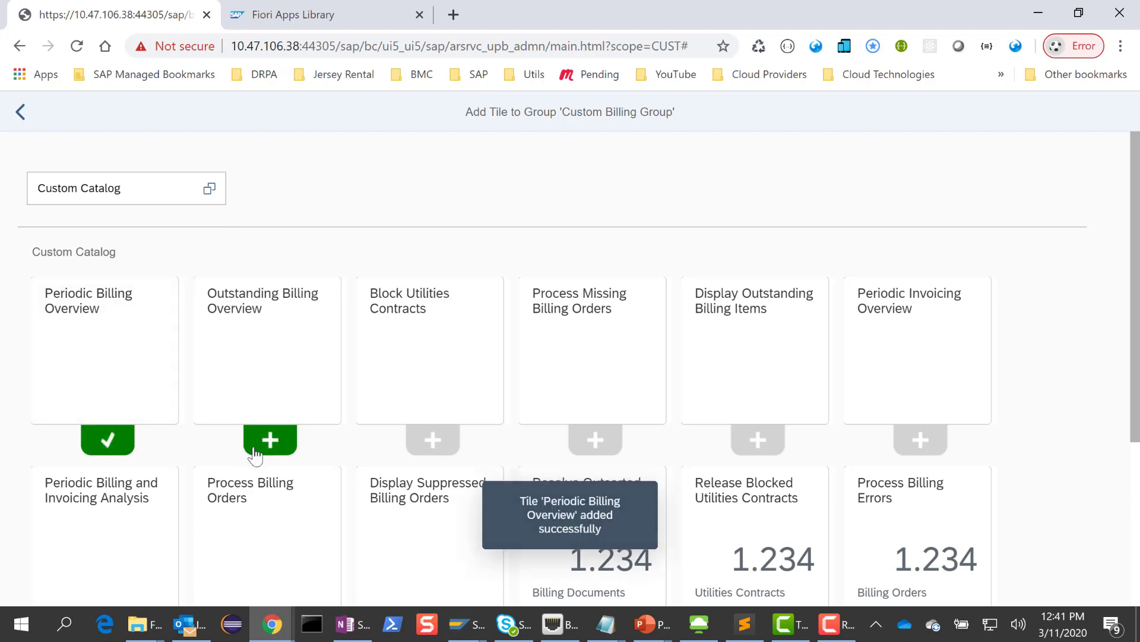
left_click(429, 440)
left_click(592, 440)
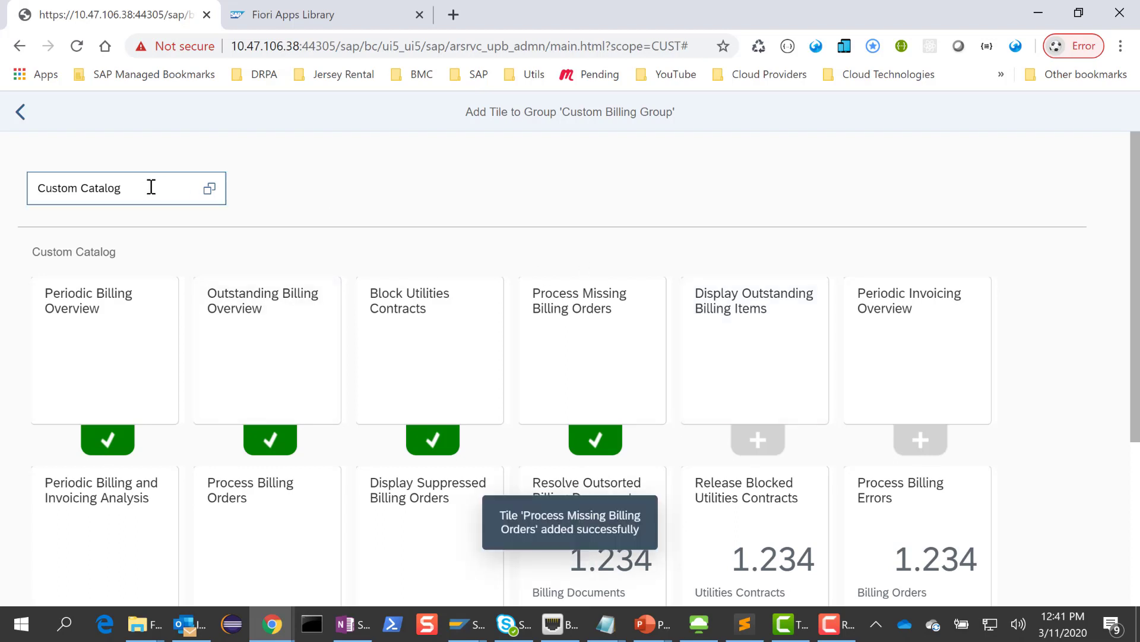
left_click(21, 114)
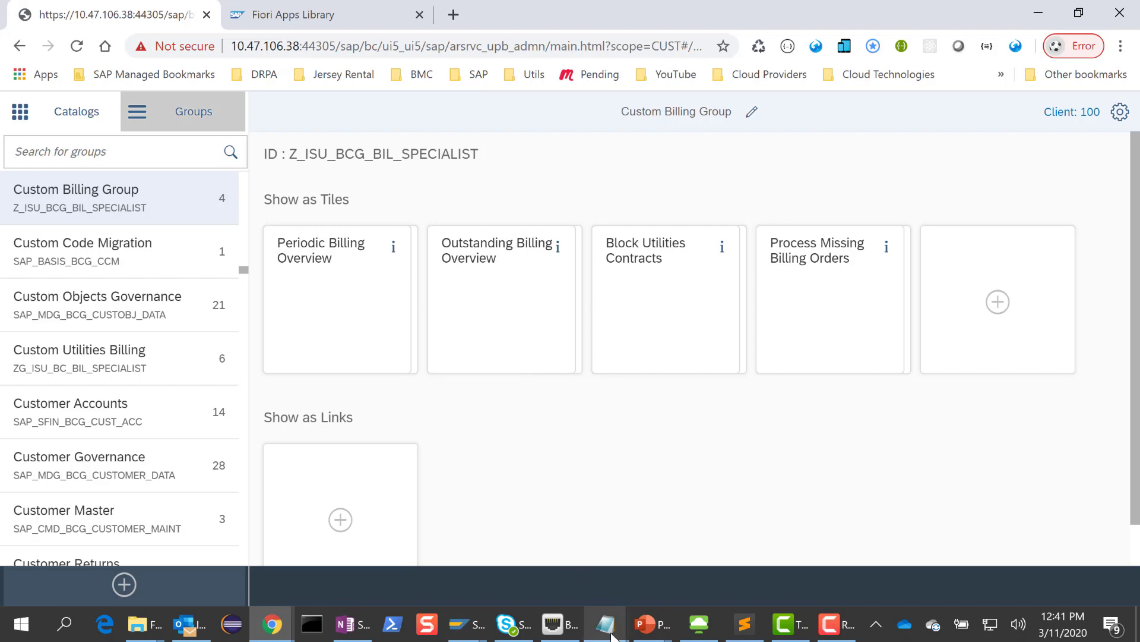
Switch to roles.txt in Sublime Text and delete its header row together with the leftover blank line
mouse_move(612, 636)
mouse_move(663, 554)
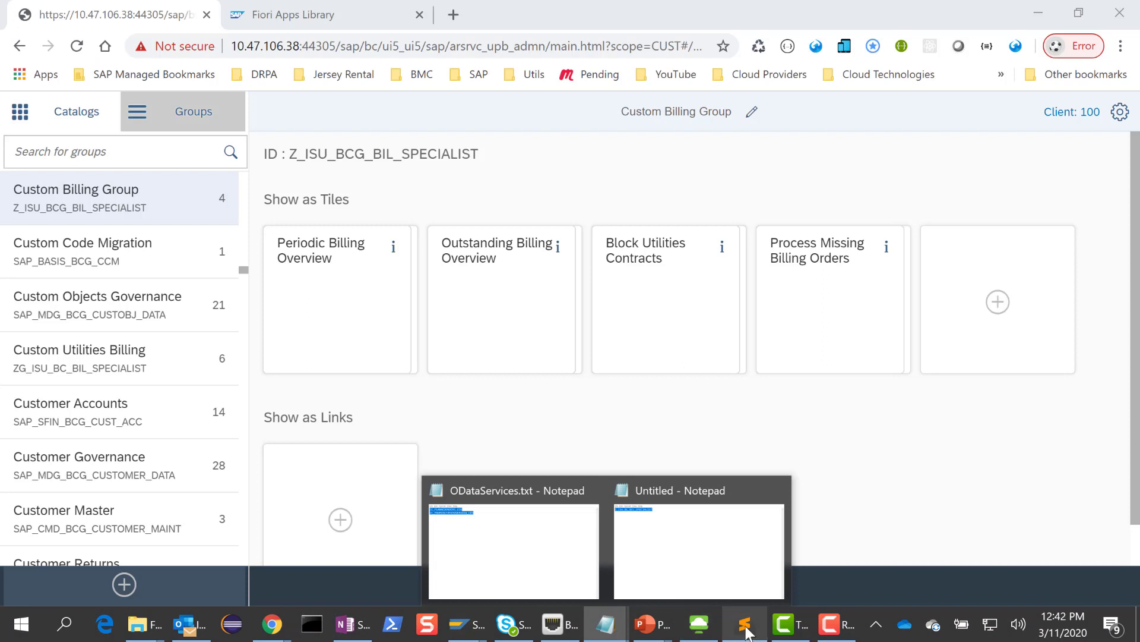
left_click(745, 624)
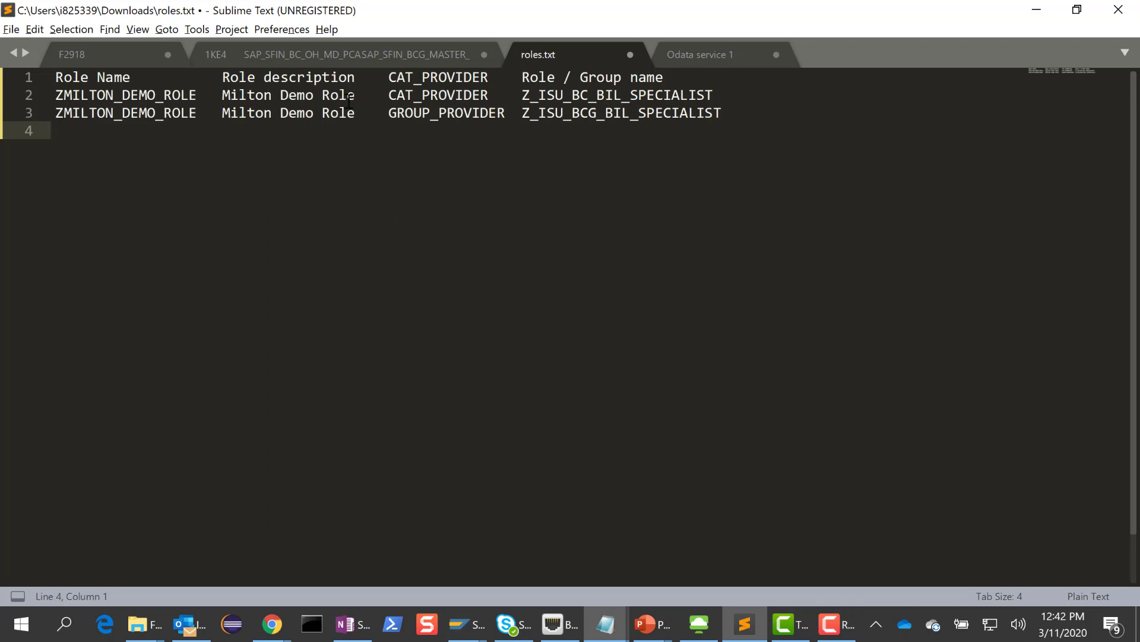
left_click_drag(390, 78, 490, 79)
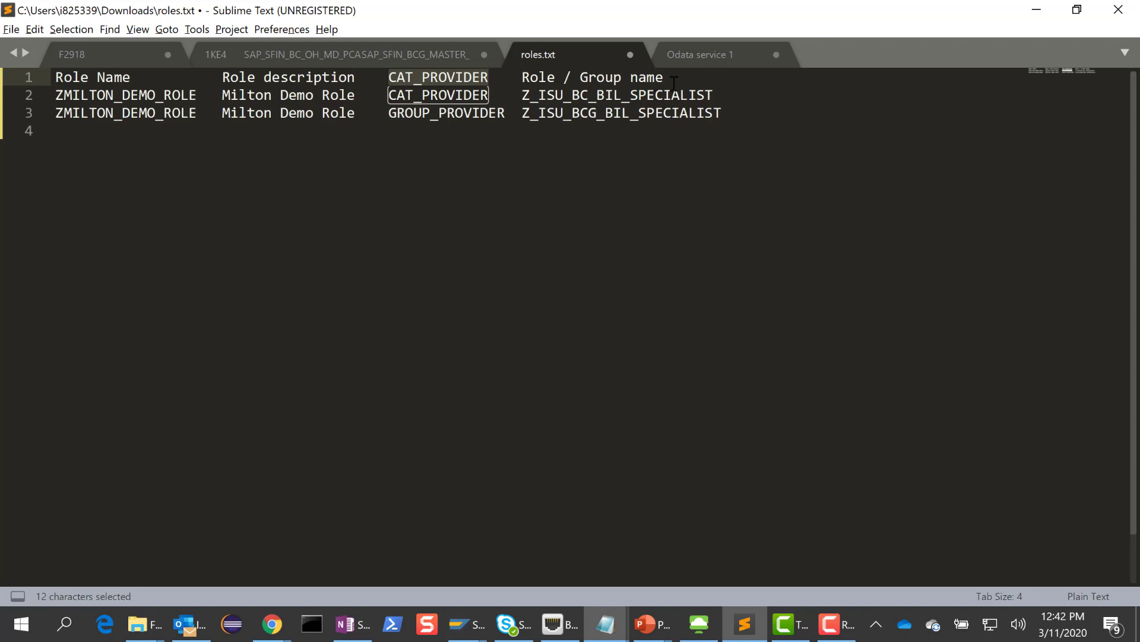
left_click_drag(676, 80, 30, 77)
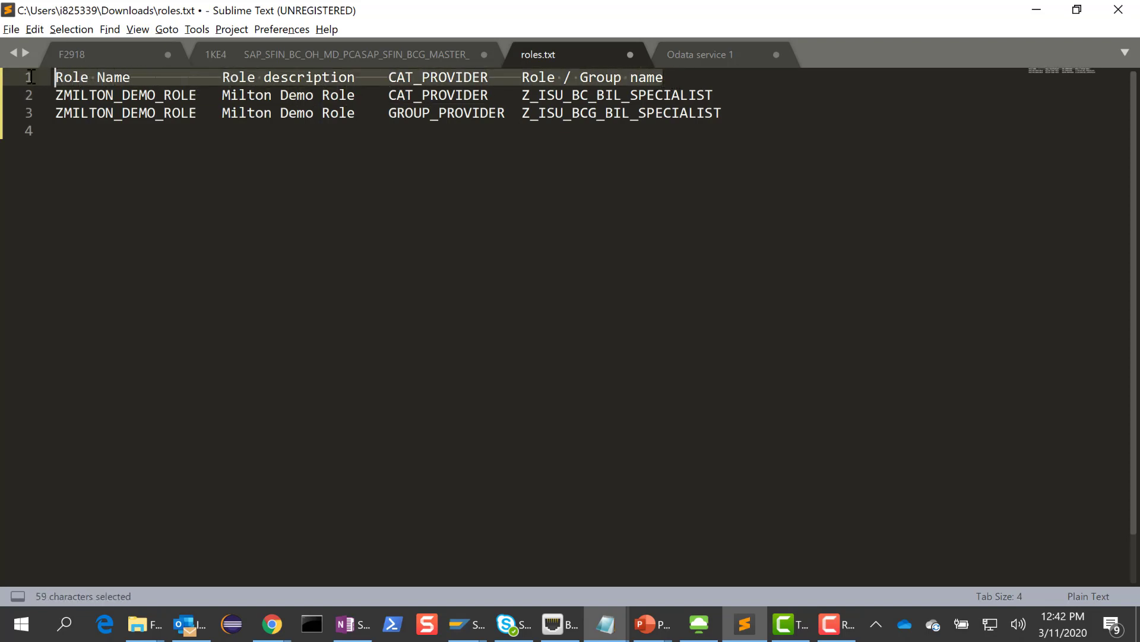
key("BackSpace")
key("Down")
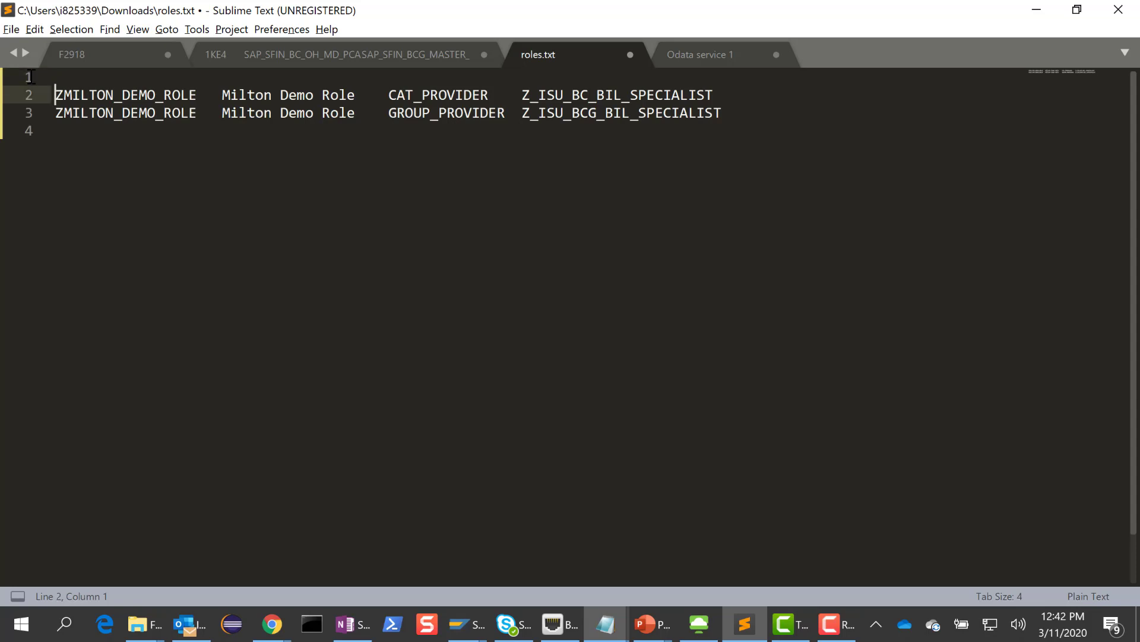
key("BackSpace")
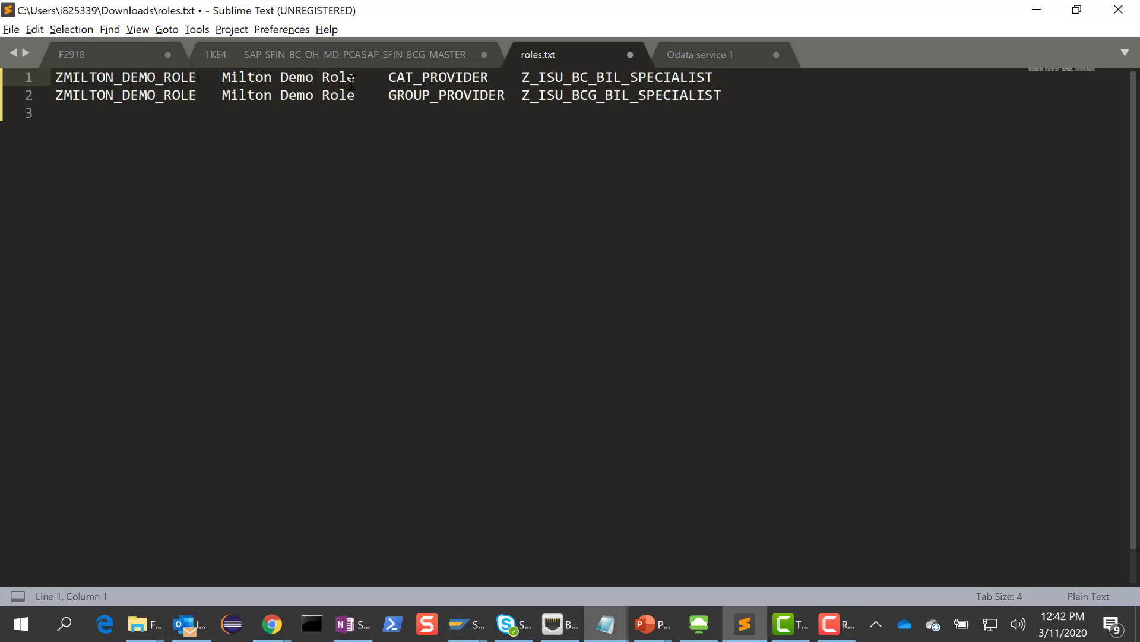
Review the role name, menu entry types and the catalog and group IDs in the two rows of roles.txt
left_click_drag(388, 77, 488, 77)
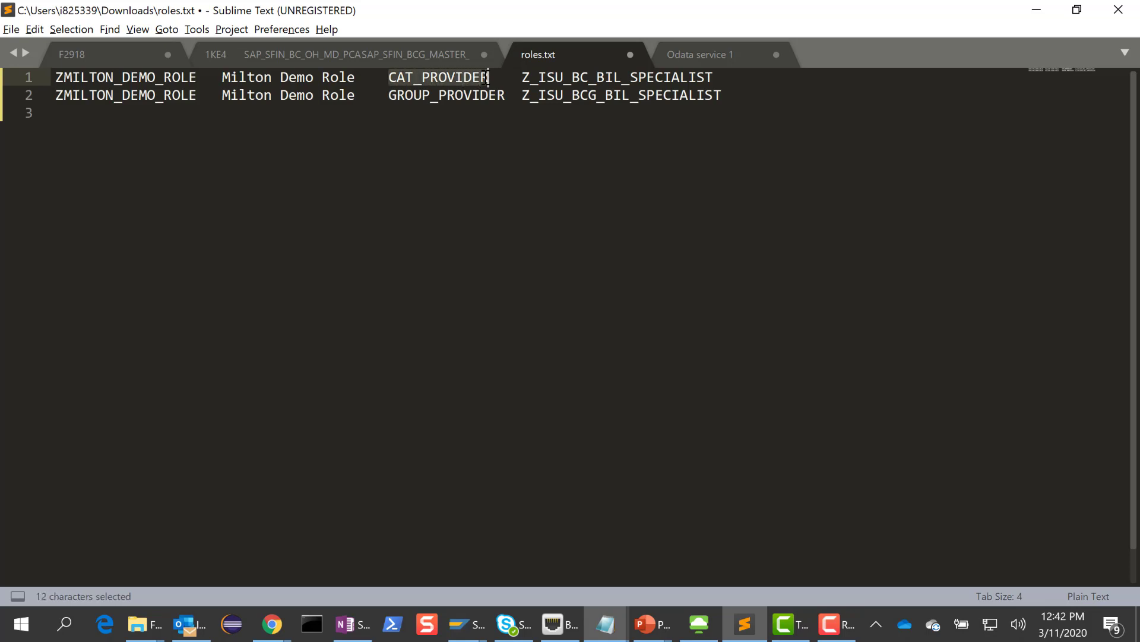
left_click(522, 77)
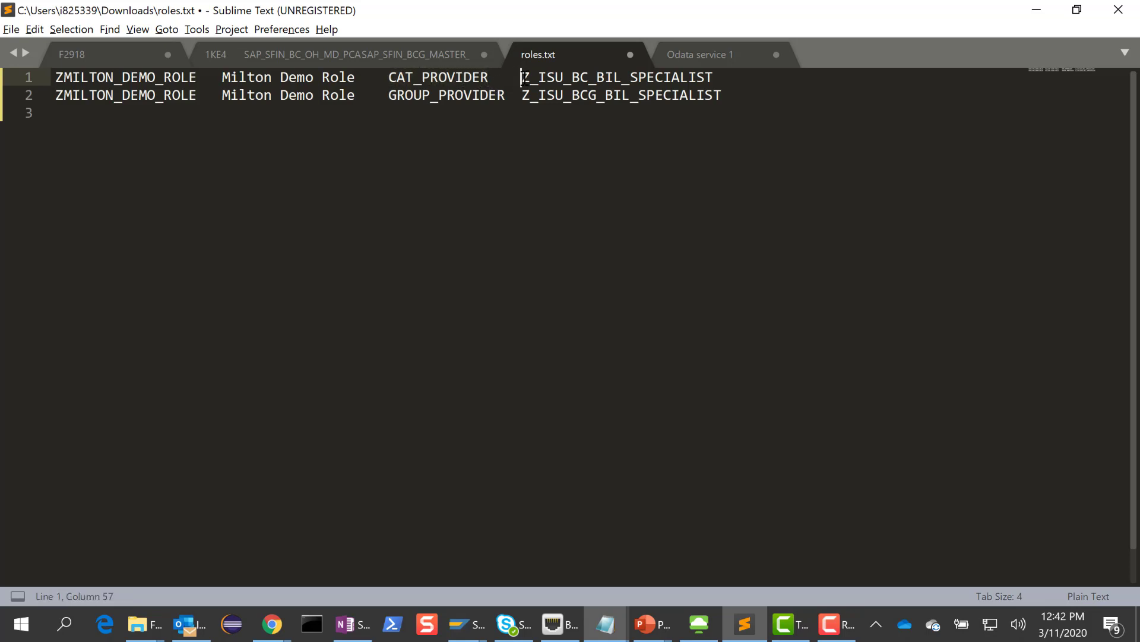
left_click_drag(521, 77, 715, 78)
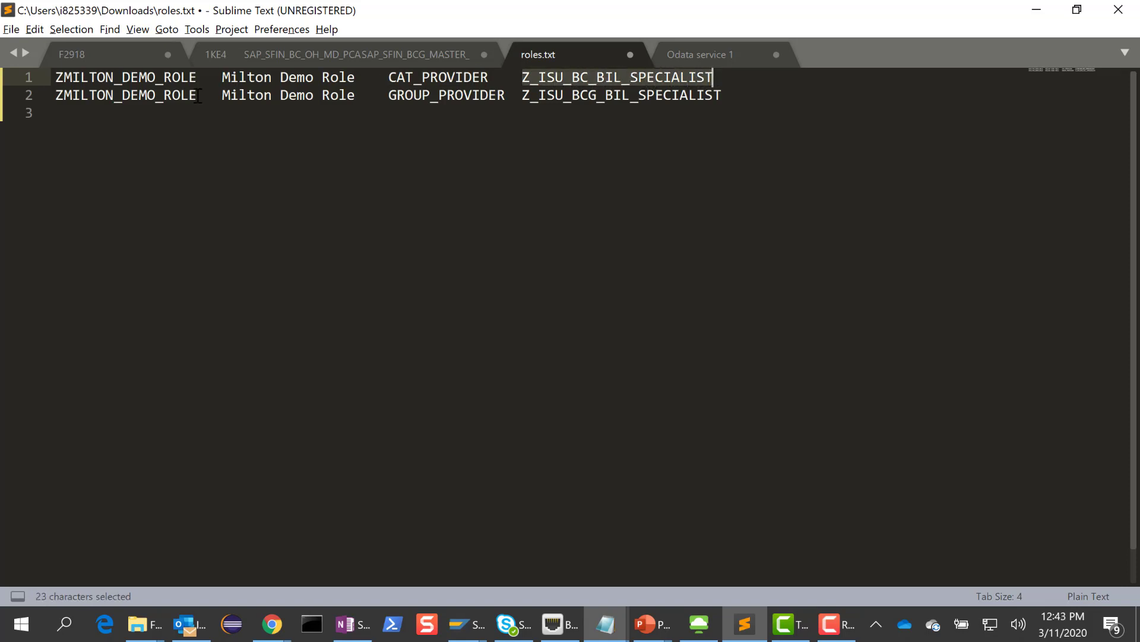
left_click_drag(197, 96, 52, 96)
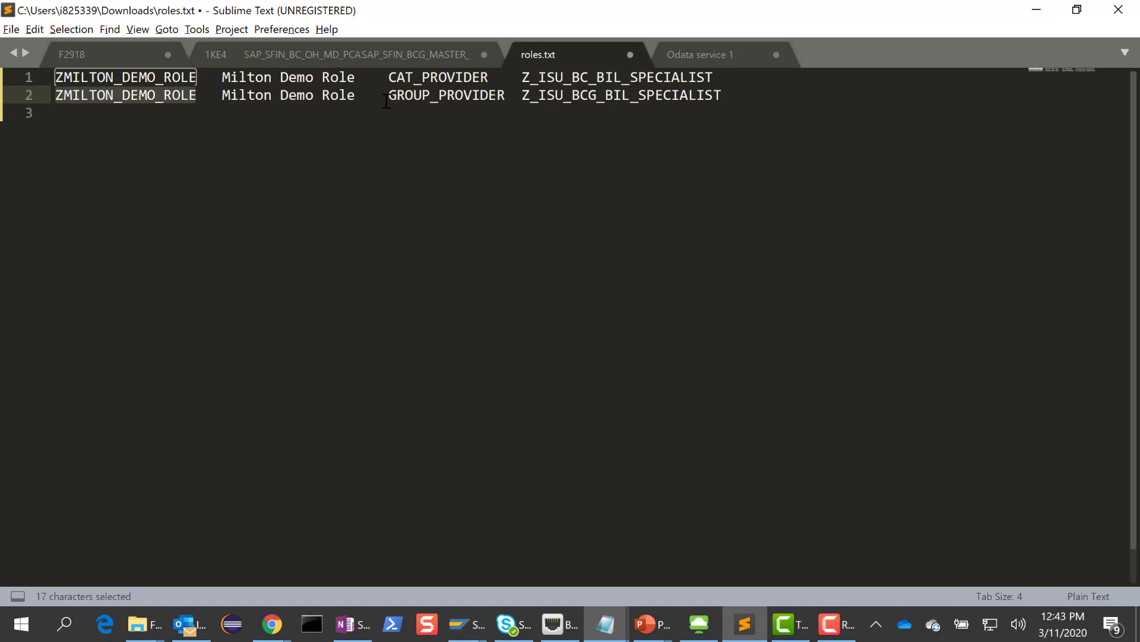
left_click_drag(387, 98, 724, 99)
left_click(526, 98)
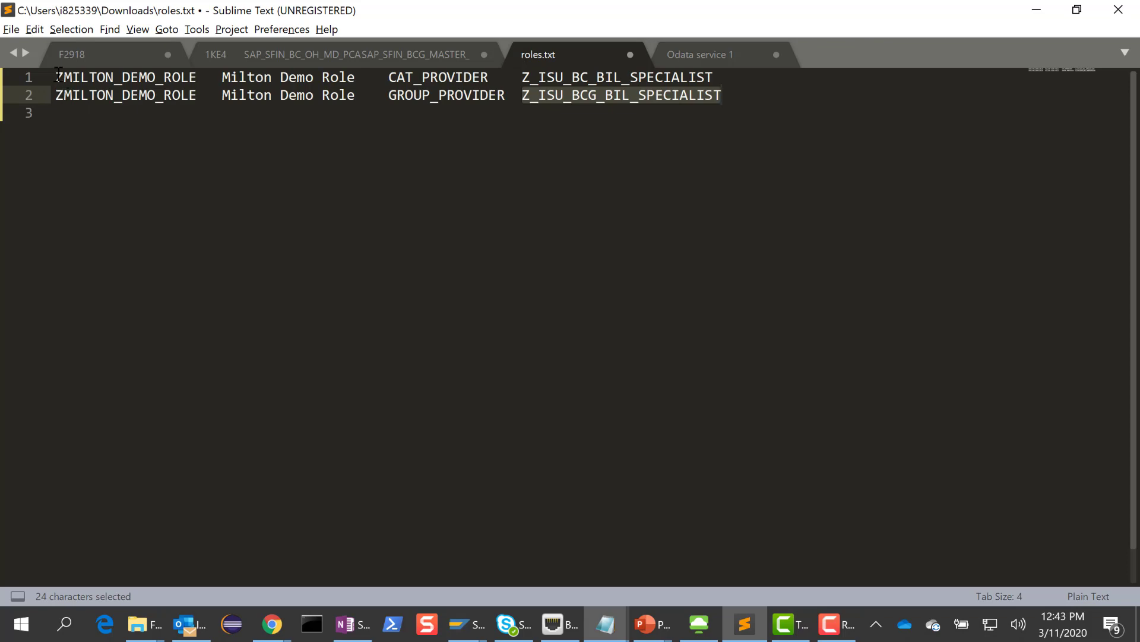
Duplicate both role rows below the originals and append 1 to the role name in each copy
left_click_drag(54, 78, 723, 96)
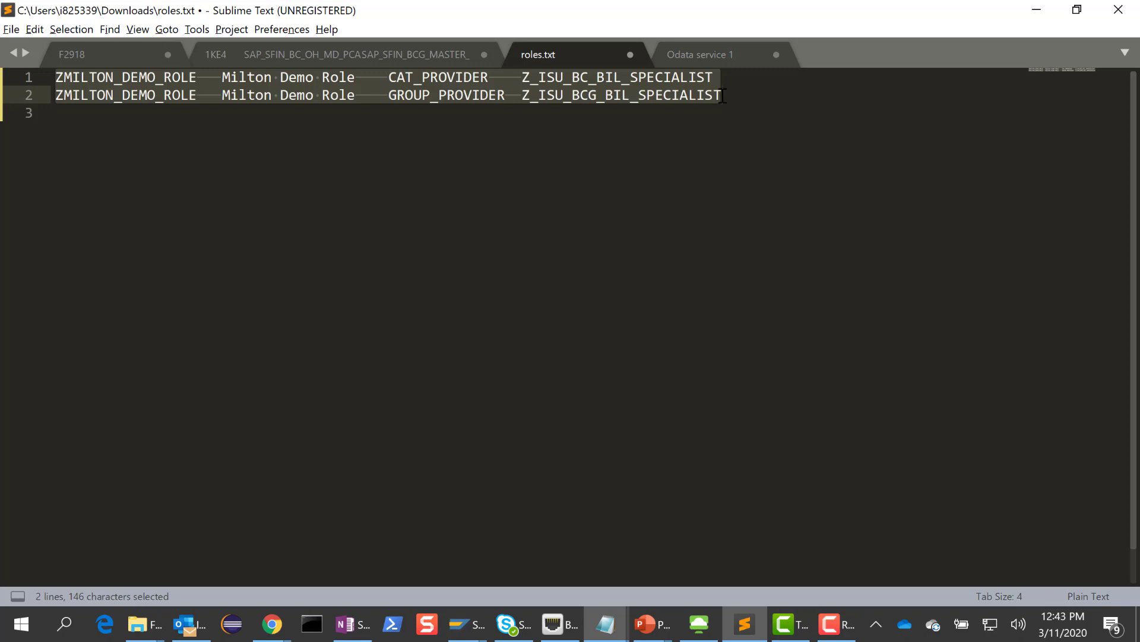
key("ctrl+c")
left_click(722, 95)
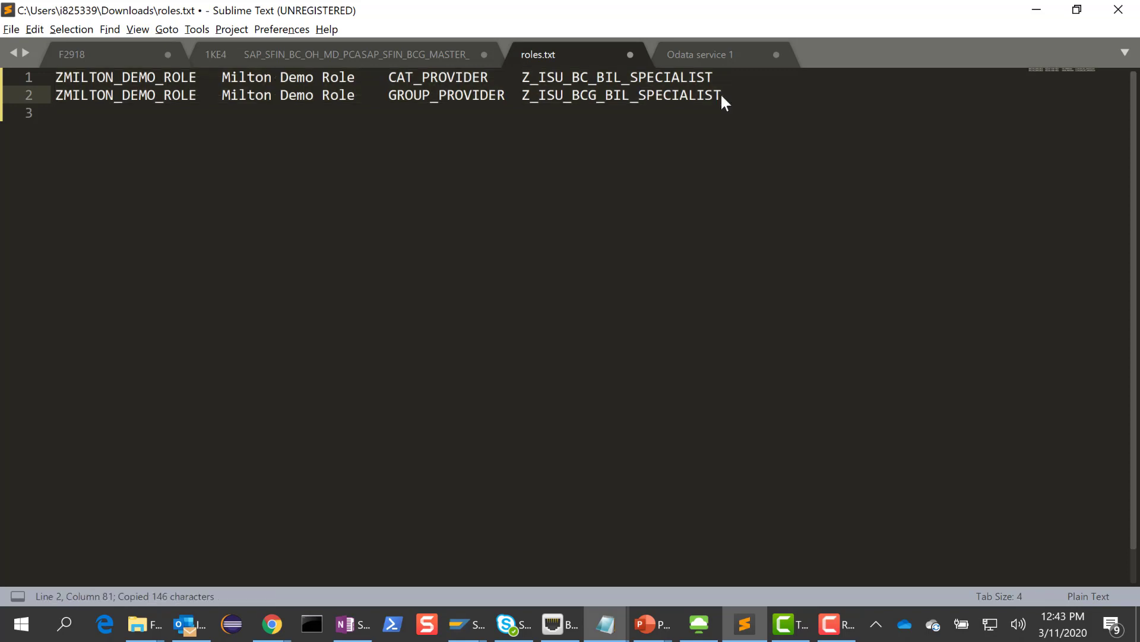
key("Return")
key("ctrl+v")
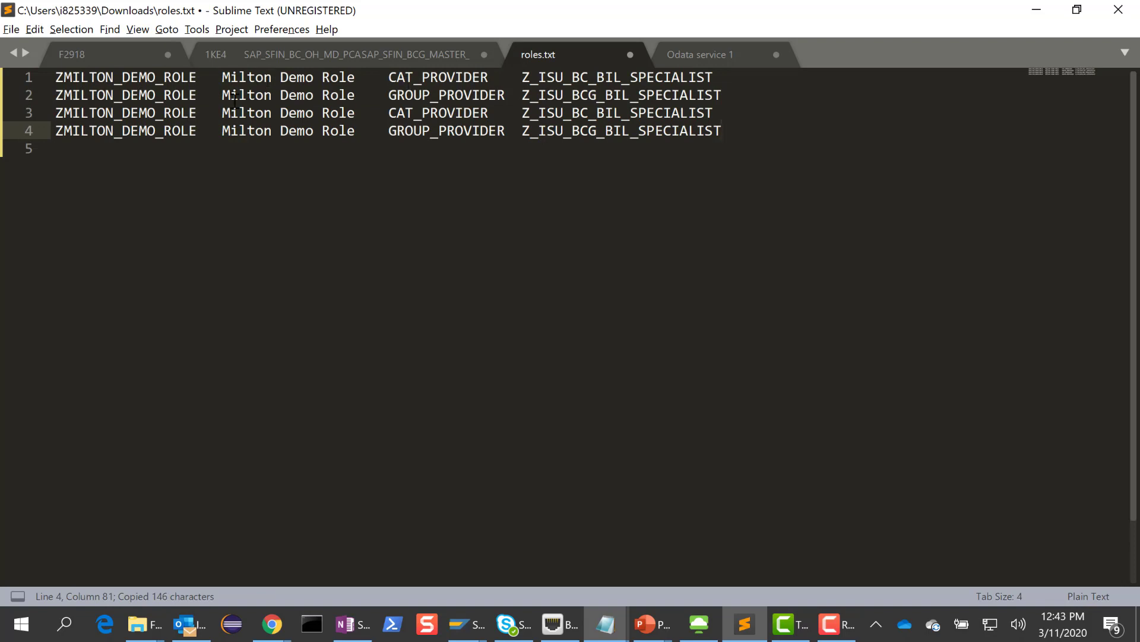
left_click(203, 115)
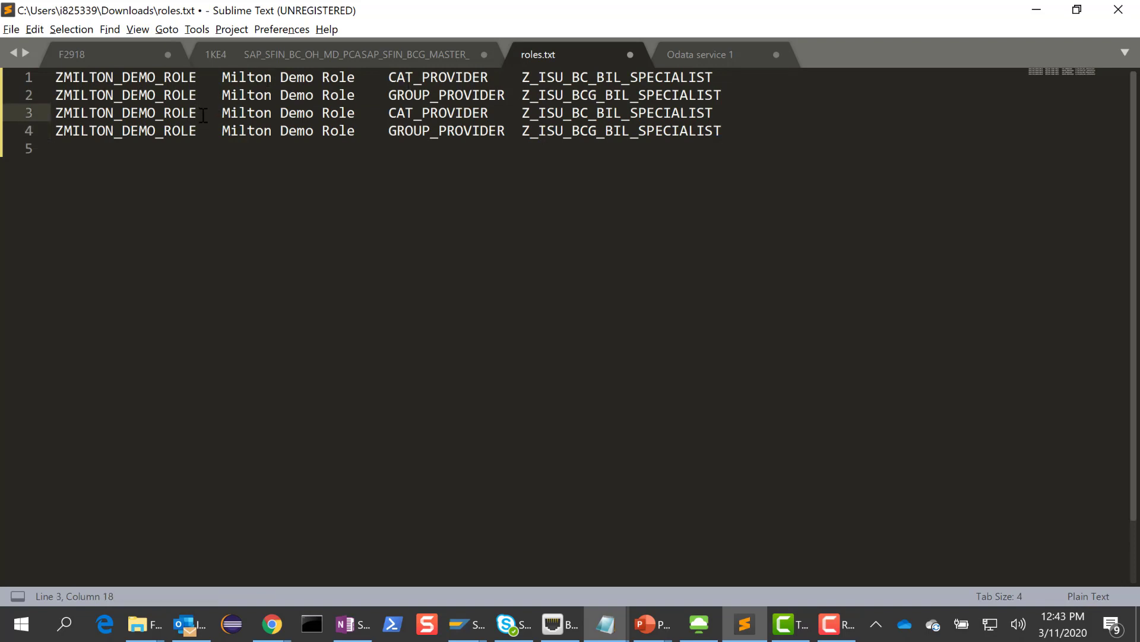
type("1")
left_click(205, 131)
type("1")
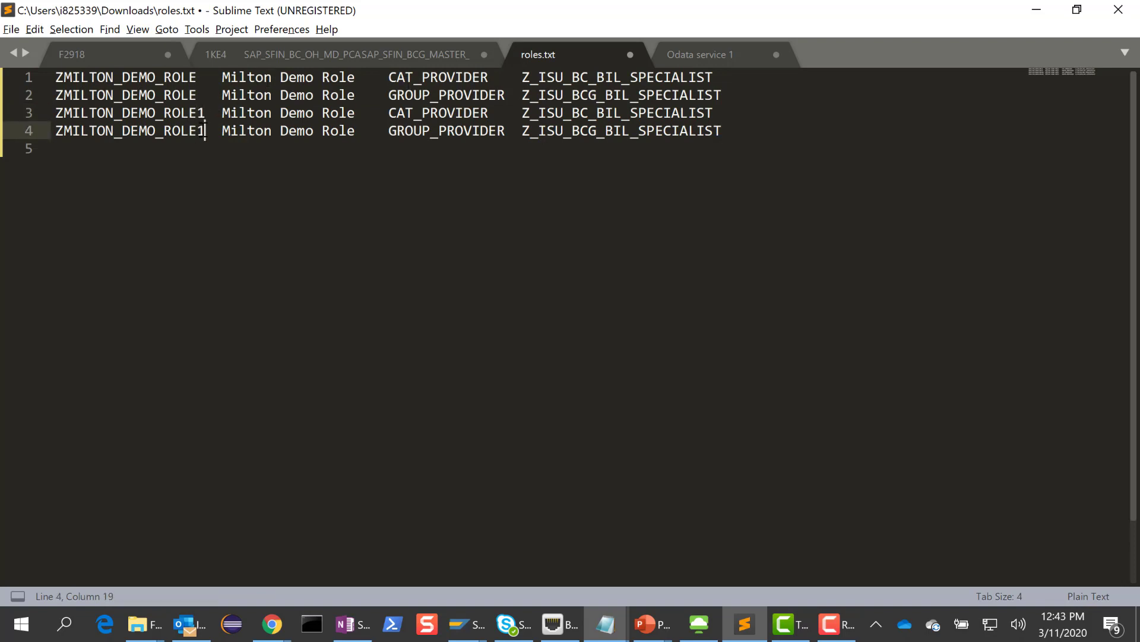
Delete the two duplicated rows whose role name ends in 1 and save roles.txt
left_click(728, 114)
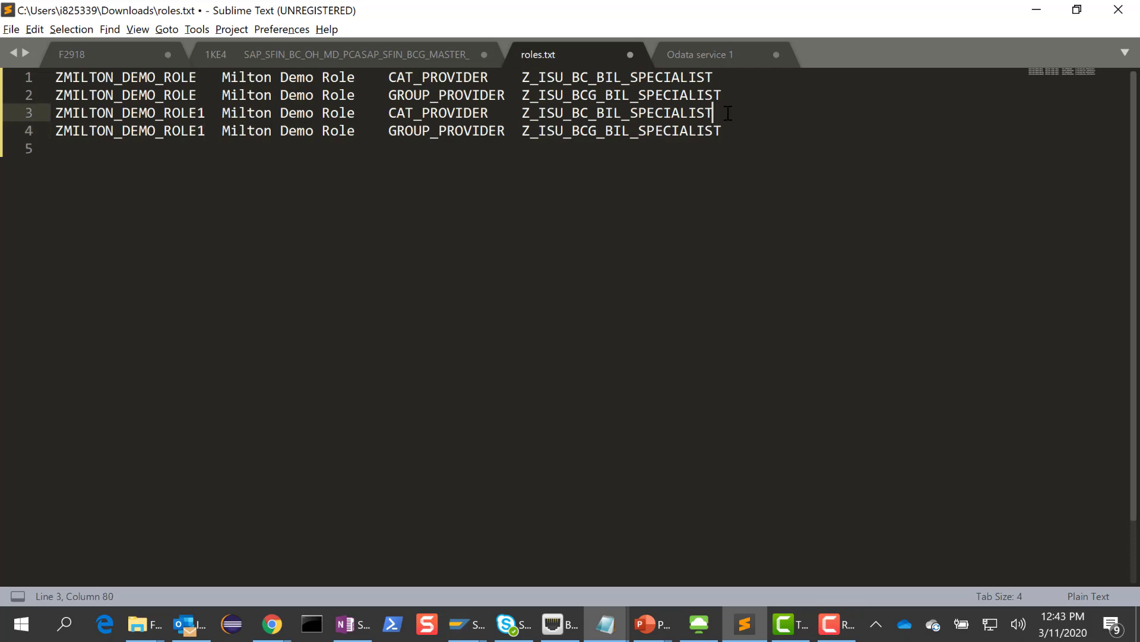
left_click_drag(728, 132, 733, 101)
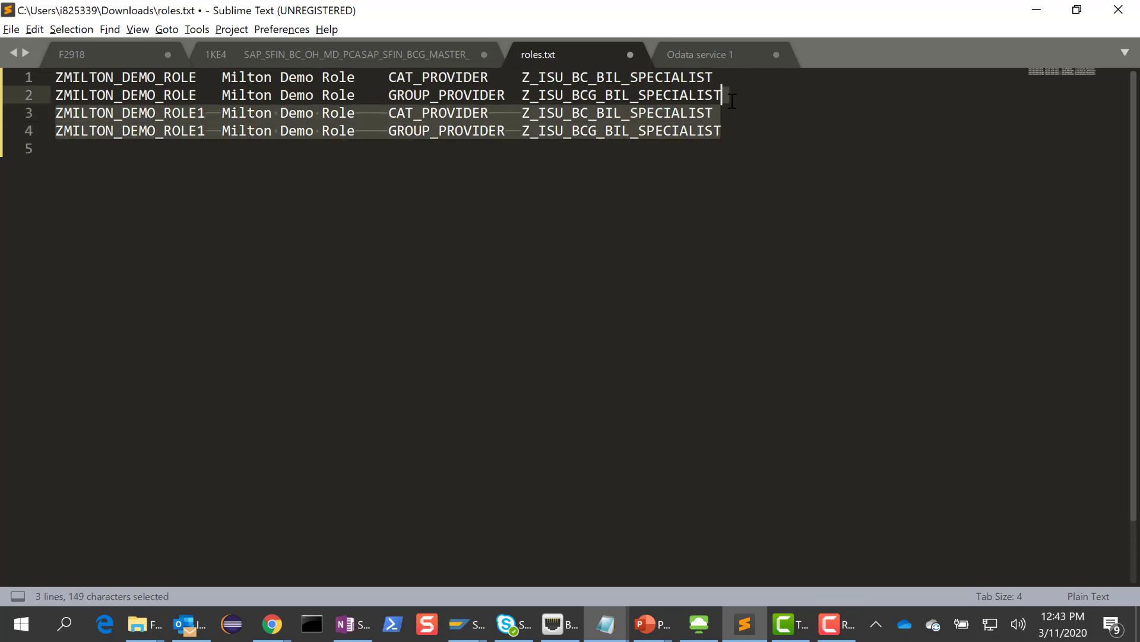
key("BackSpace")
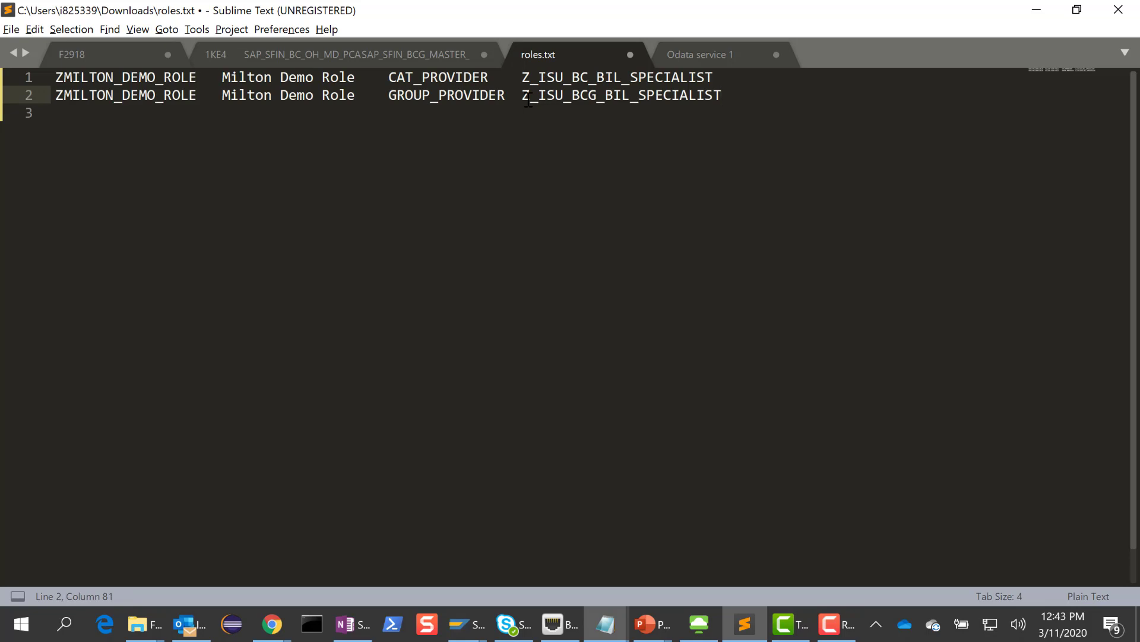
key("ctrl+s")
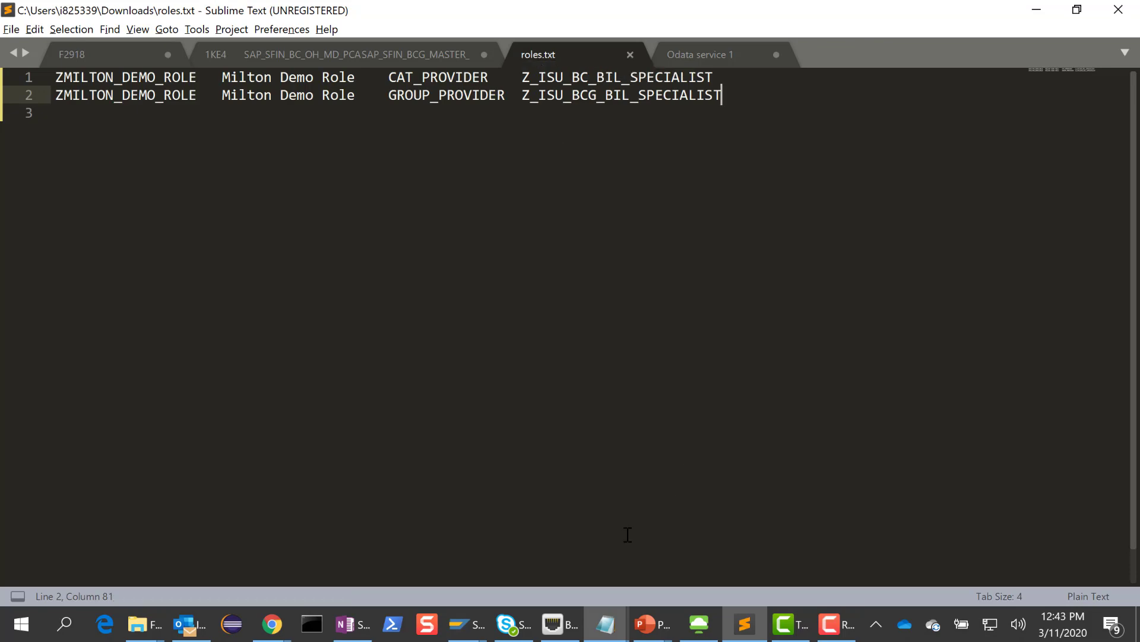
Switch to the PowerPoint slide show and check the transaction and report for mass maintenance of business roles
left_click(841, 621)
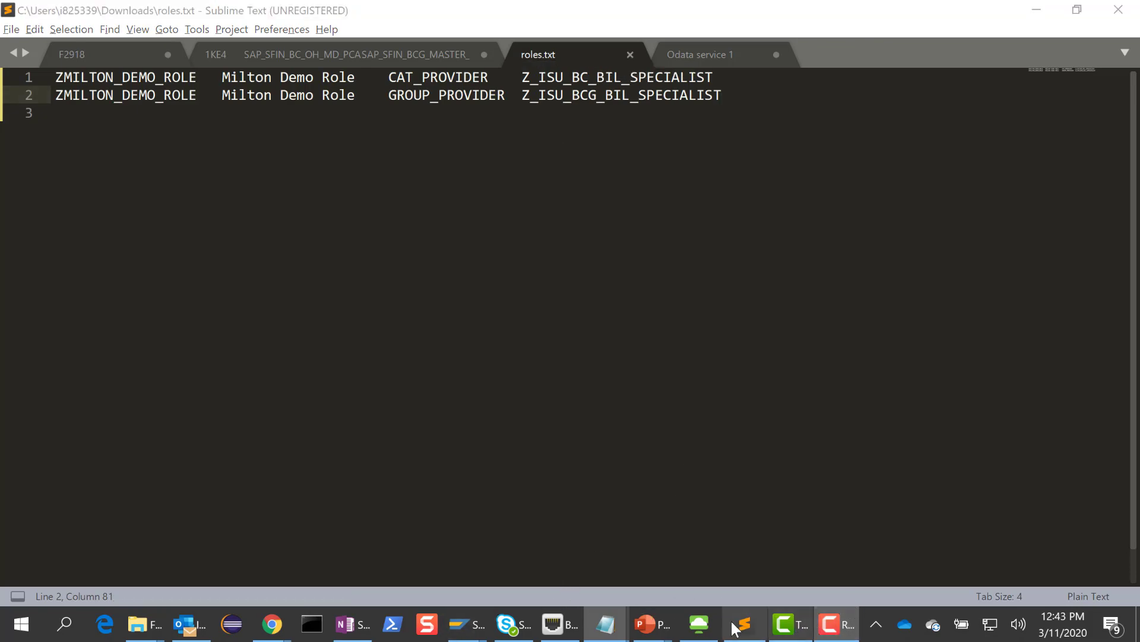
mouse_move(658, 630)
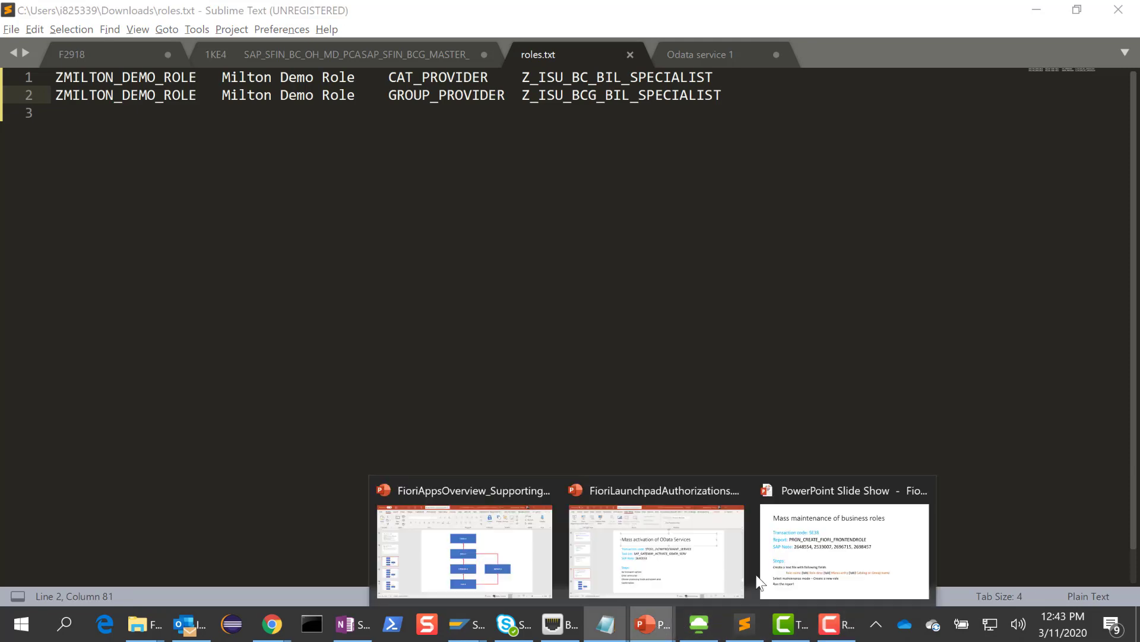
left_click(832, 552)
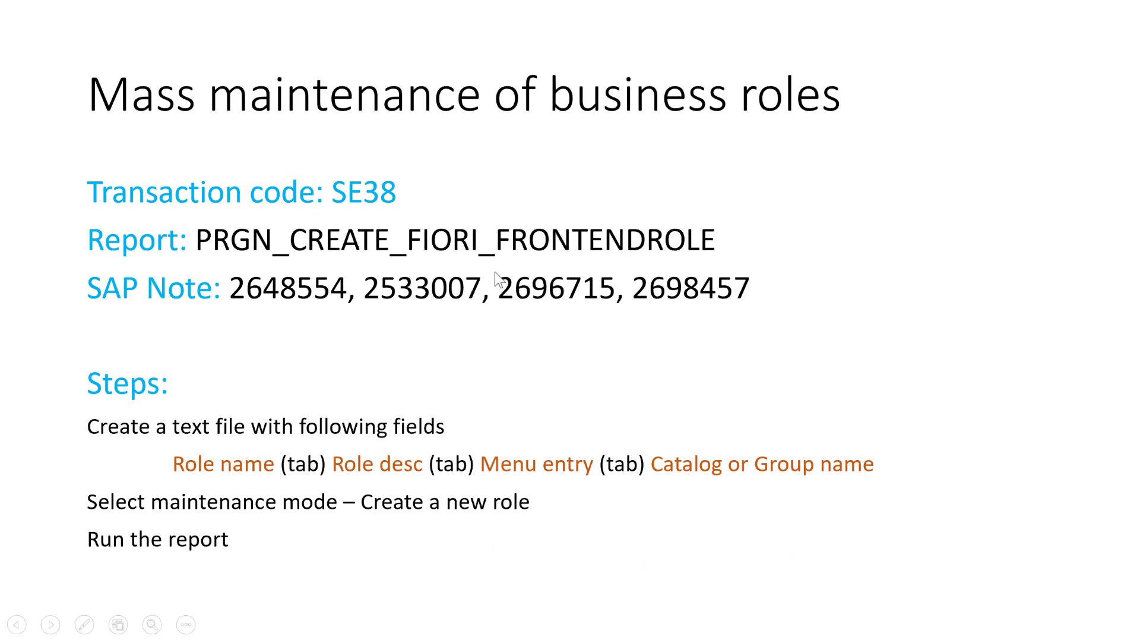
Switch to the SAP window, leave Activate and Maintain Services and start transaction SE38
key("alt+Tab")
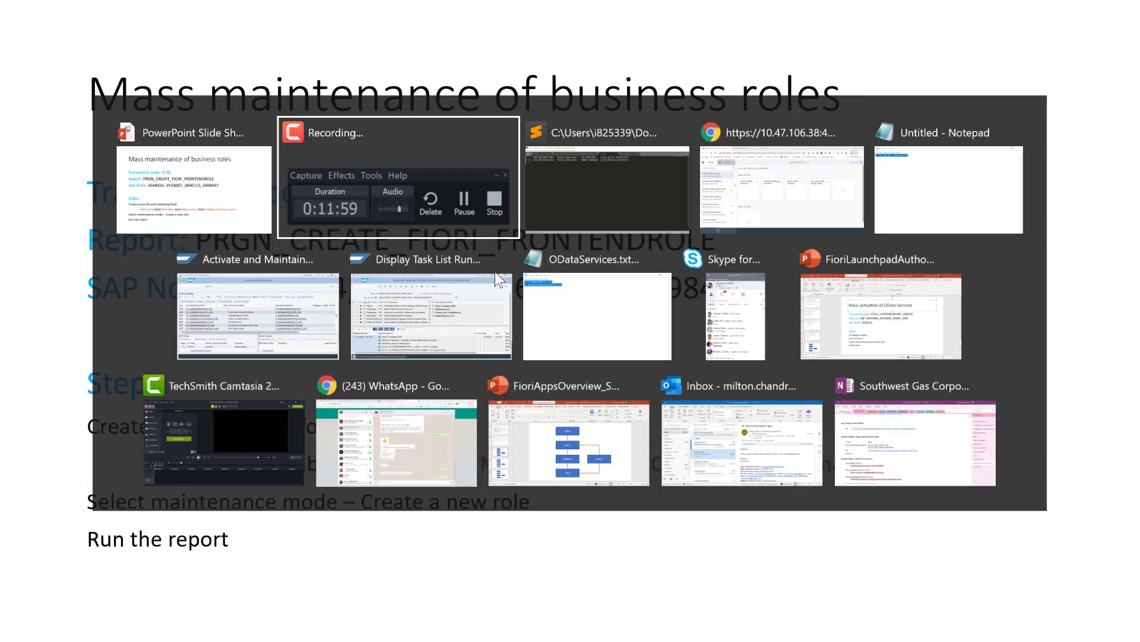
key("Tab")
key("Tab")
key("Tab")
key("Tab")
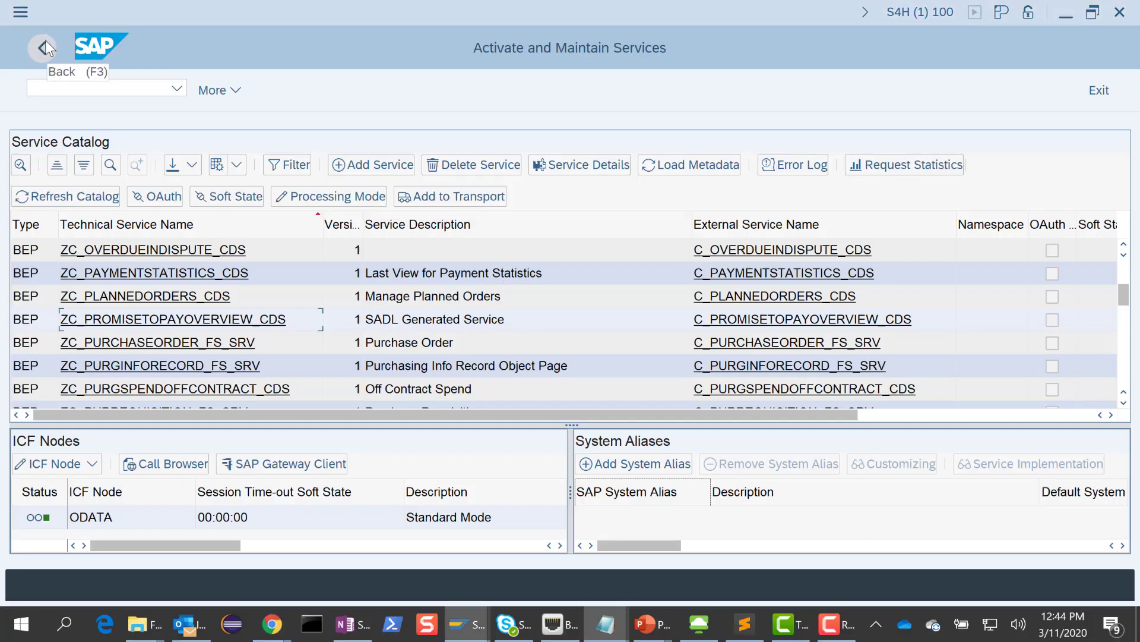
left_click(44, 45)
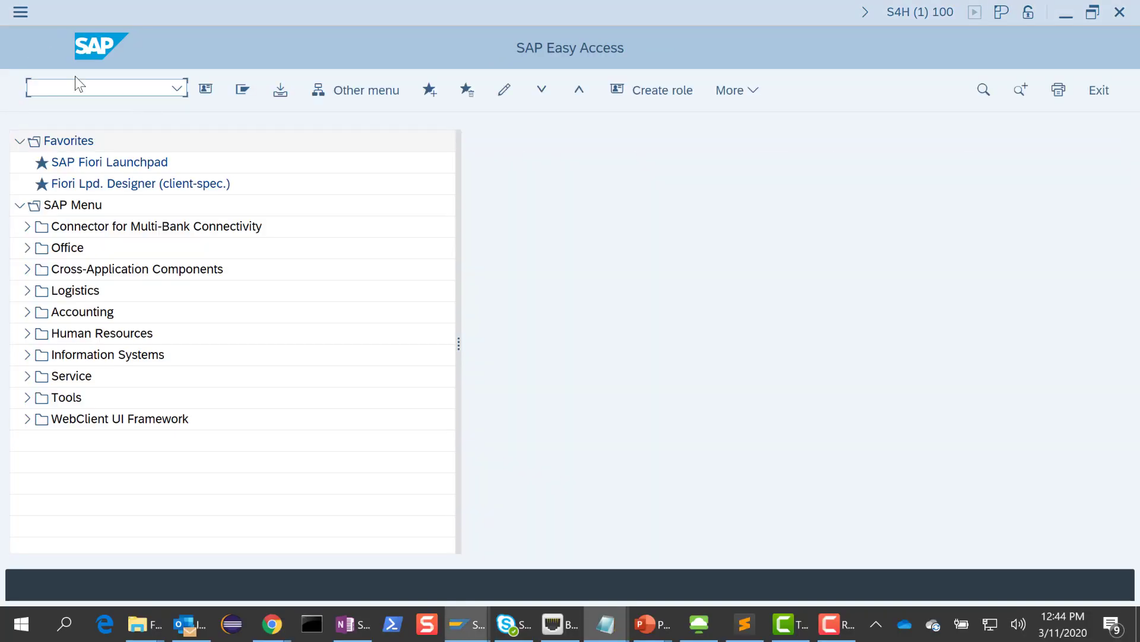
type("se38")
key("Return")
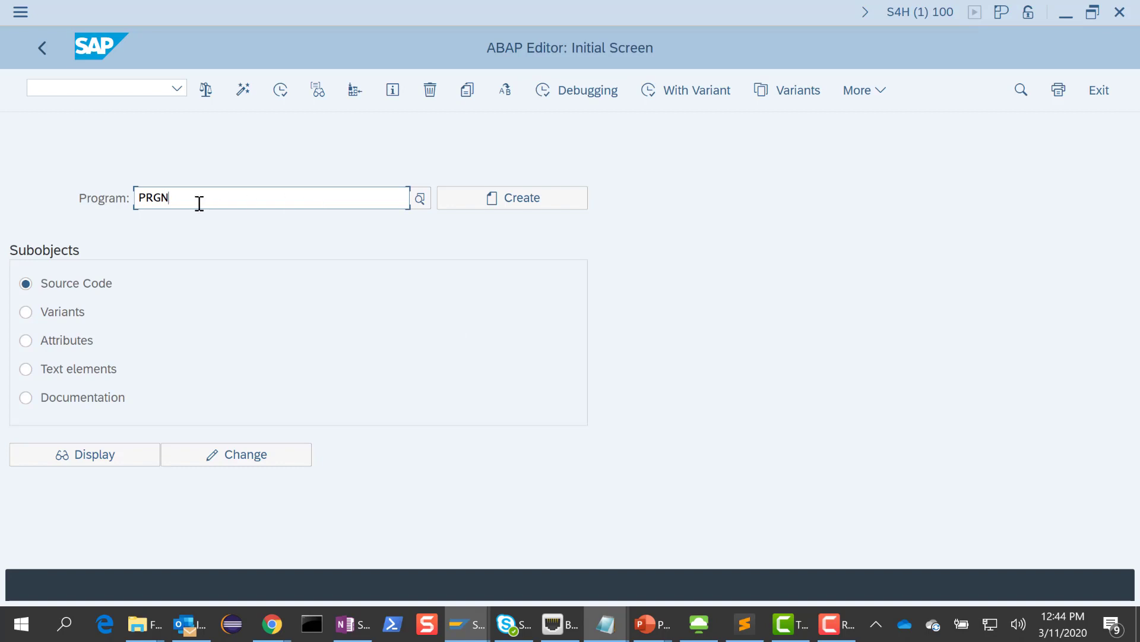
Execute the program PRGN_CREATE_FIORI_FRONTENDROLE from the ABAP Editor
left_click_drag(199, 203, 123, 199)
type("PRGN_CREATE_FIORI_FRONTENDROLE")
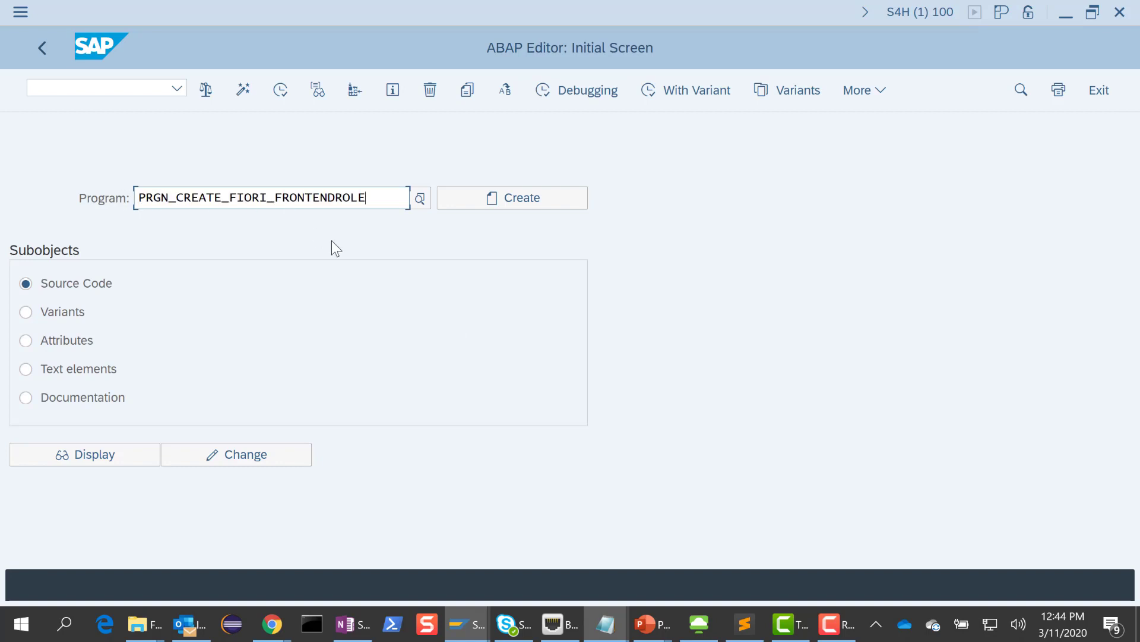
left_click(281, 93)
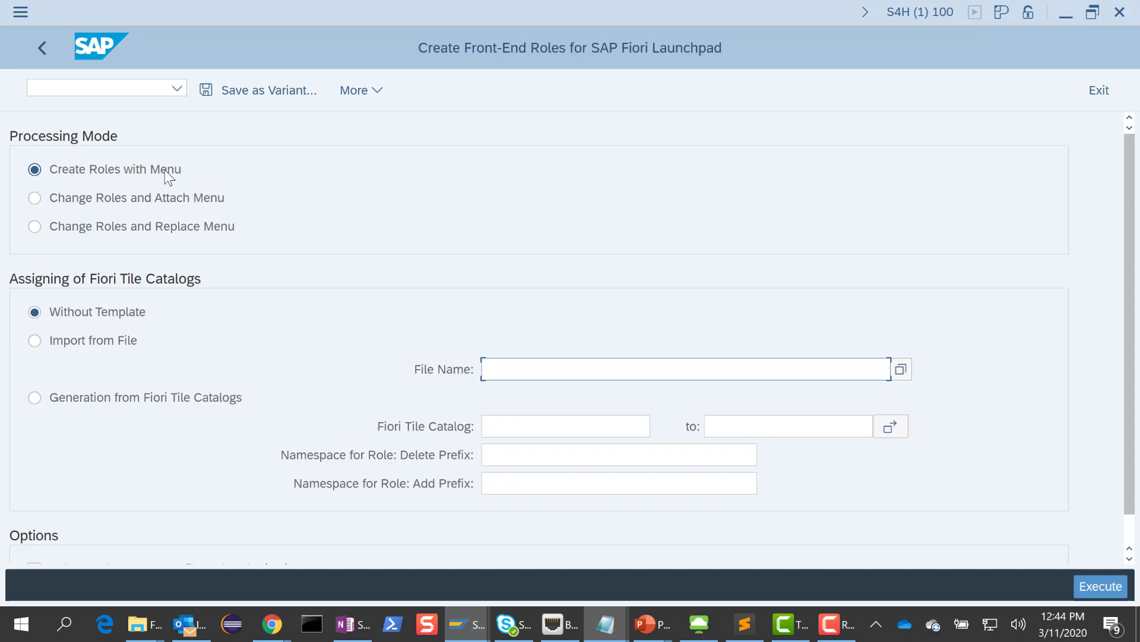
Set the Fiori tile catalog assignment to Import from File and choose roles.txt from the Downloads folder
left_click(111, 350)
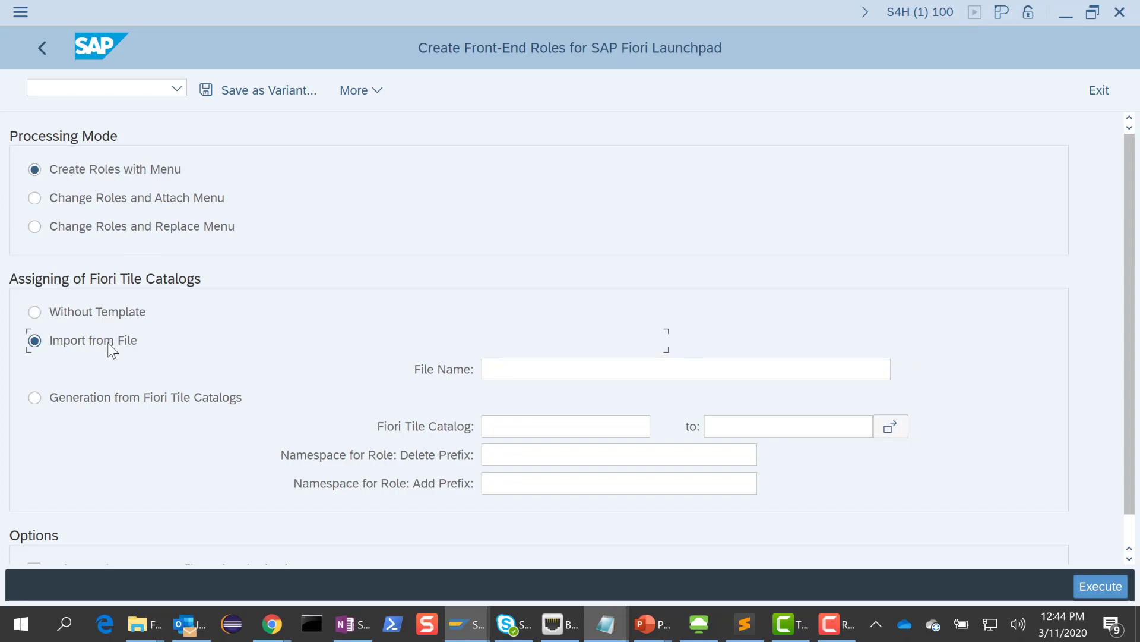
left_click(588, 376)
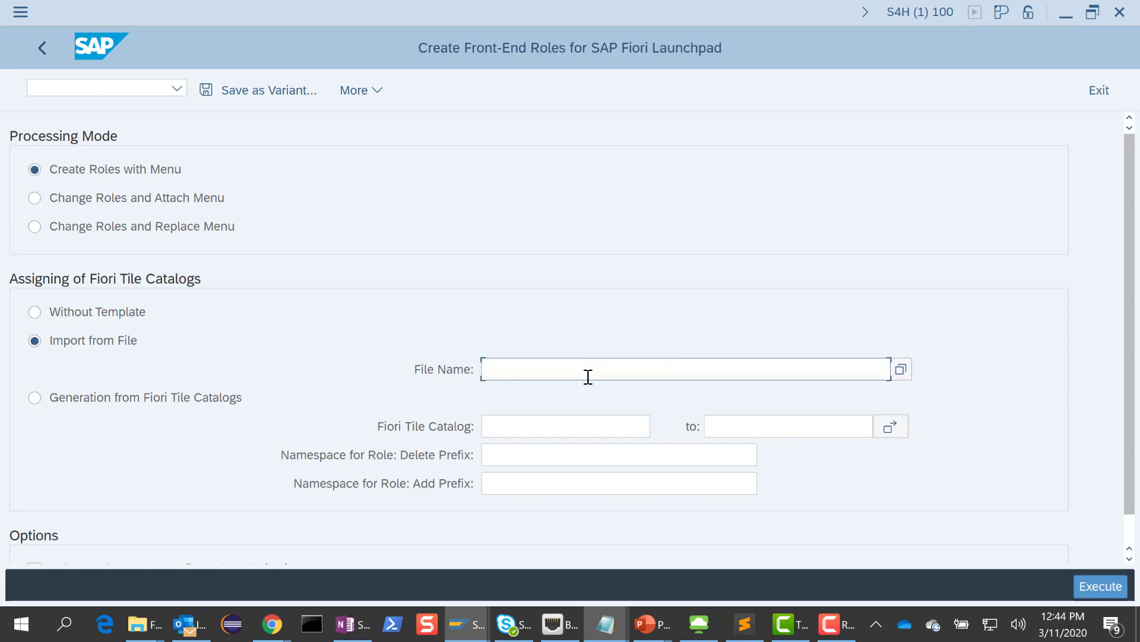
left_click(901, 369)
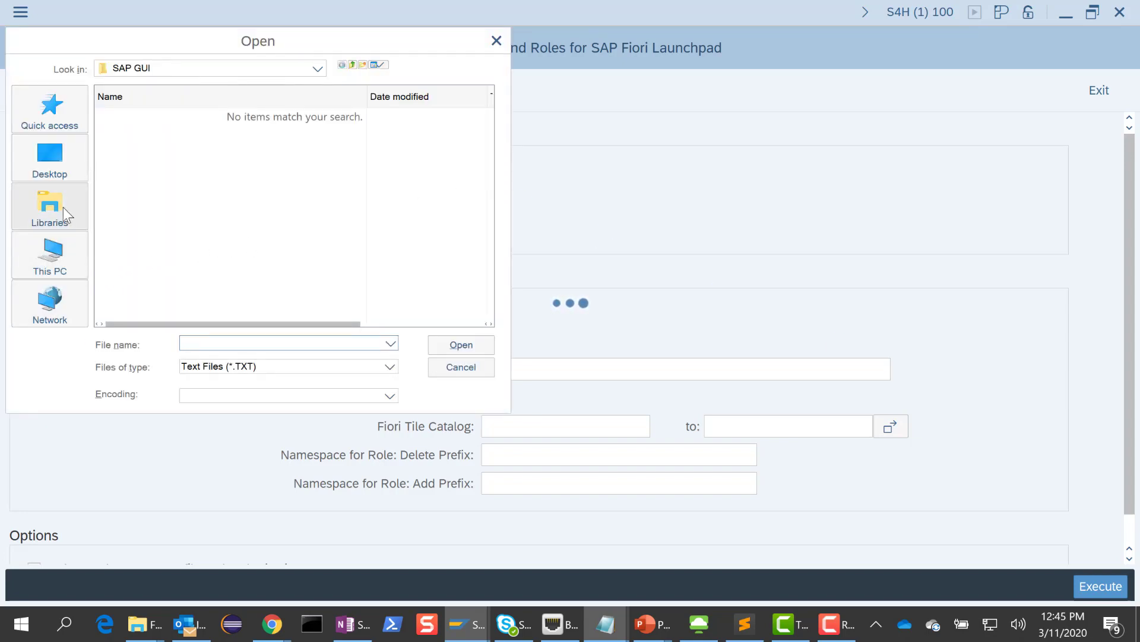
left_click(64, 255)
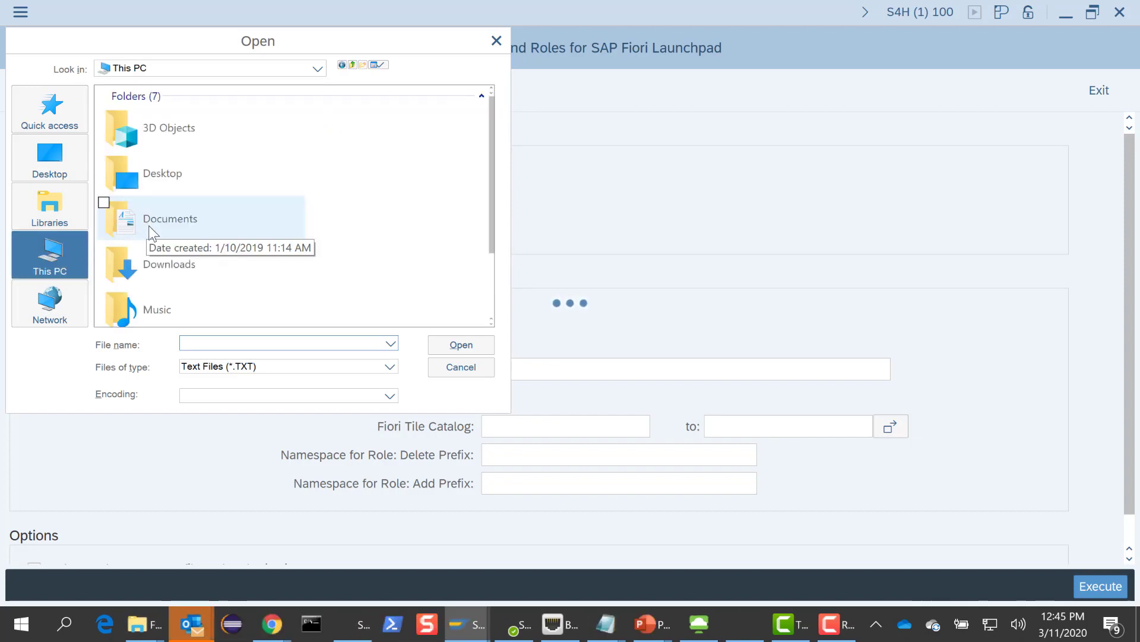
double_click(136, 263)
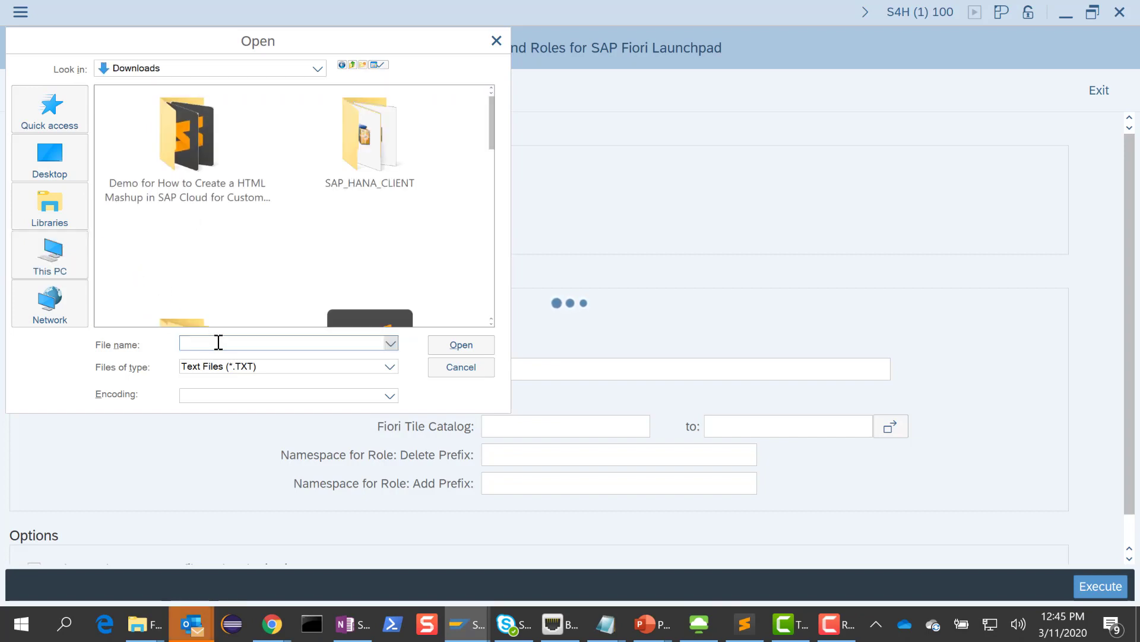
type("roles.txt")
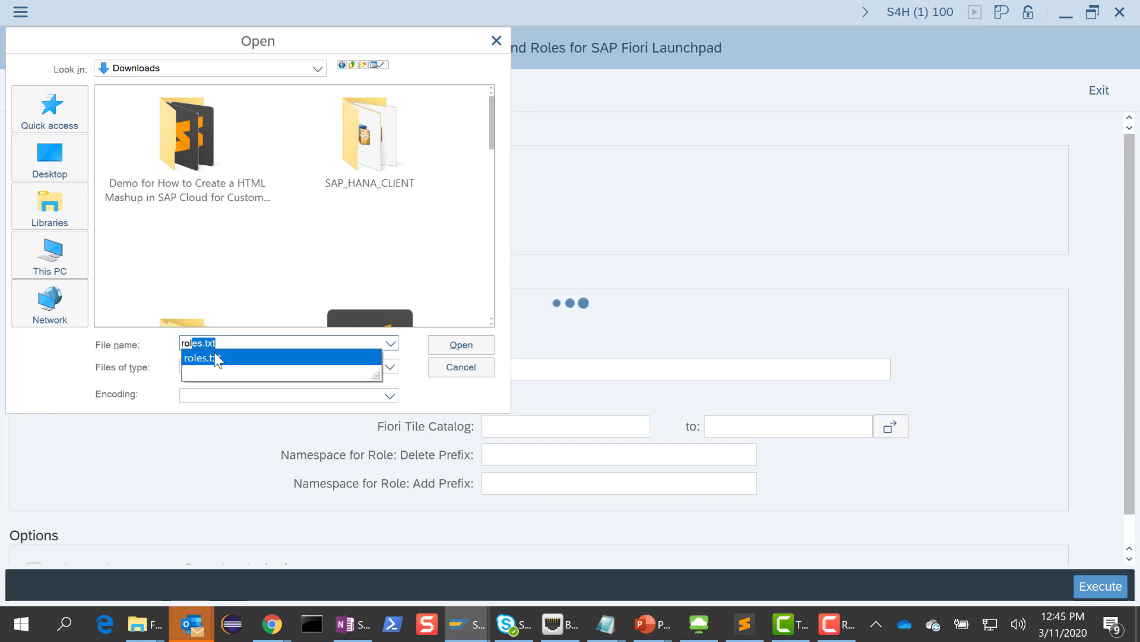
left_click(215, 356)
left_click(450, 345)
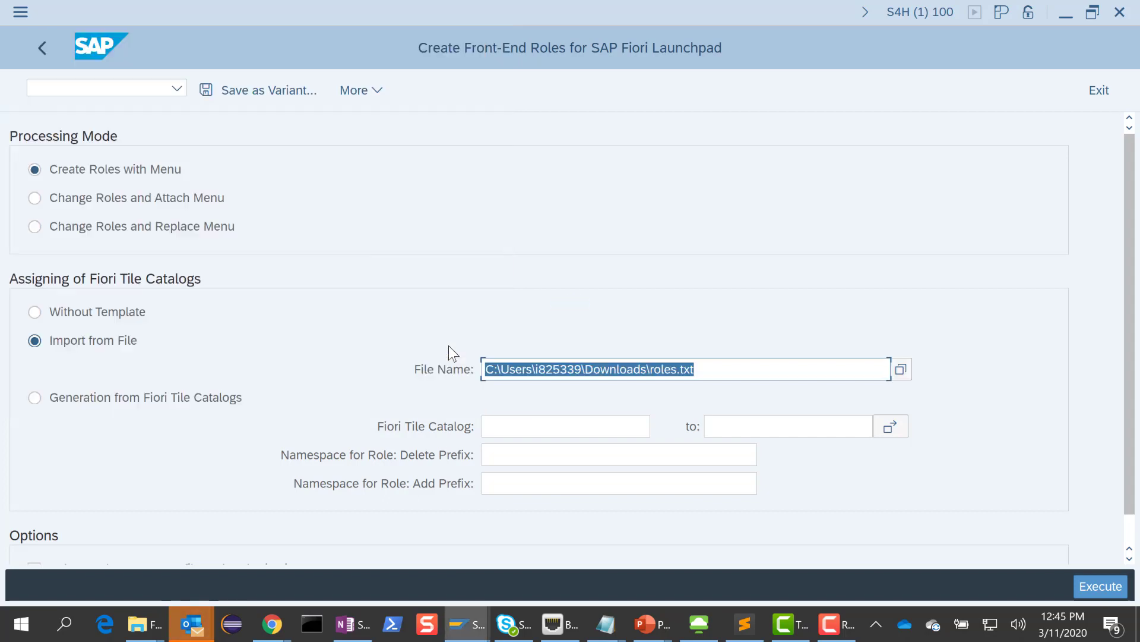
Execute the import, create the demo role from the listed catalog and group entries, and return to the ABAP Editor's initial screen
left_click(1092, 585)
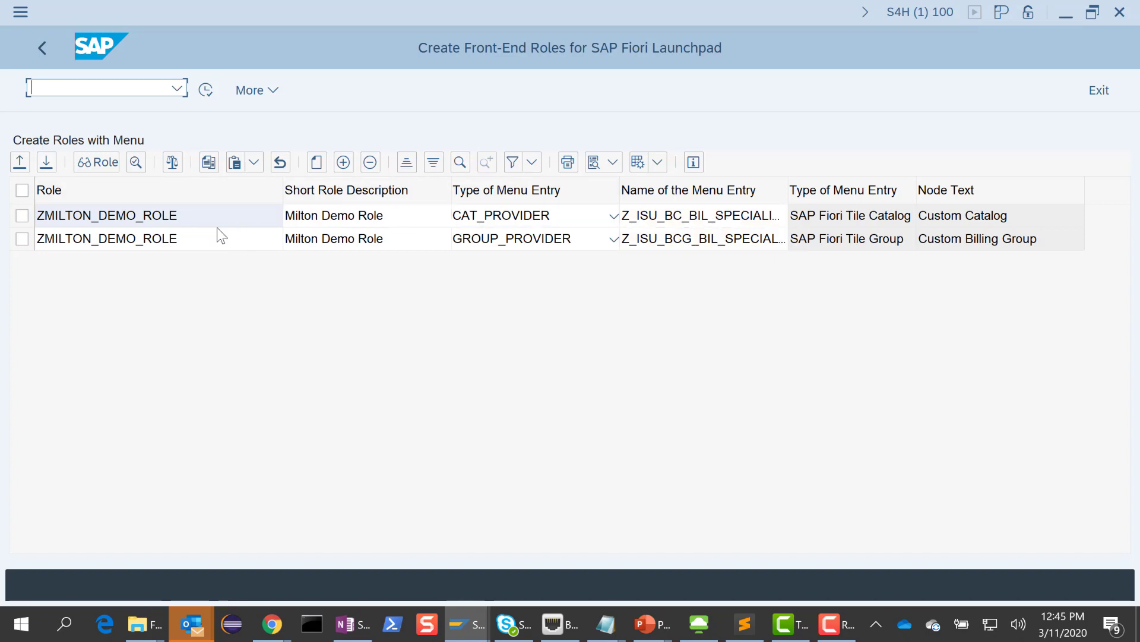
left_click(207, 92)
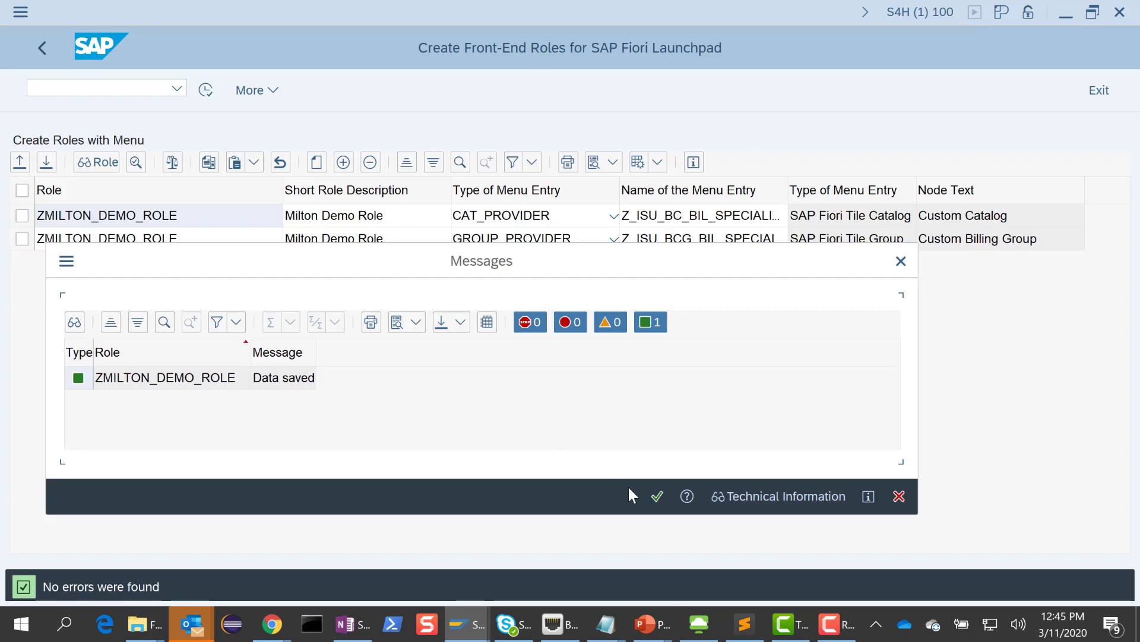
left_click(659, 502)
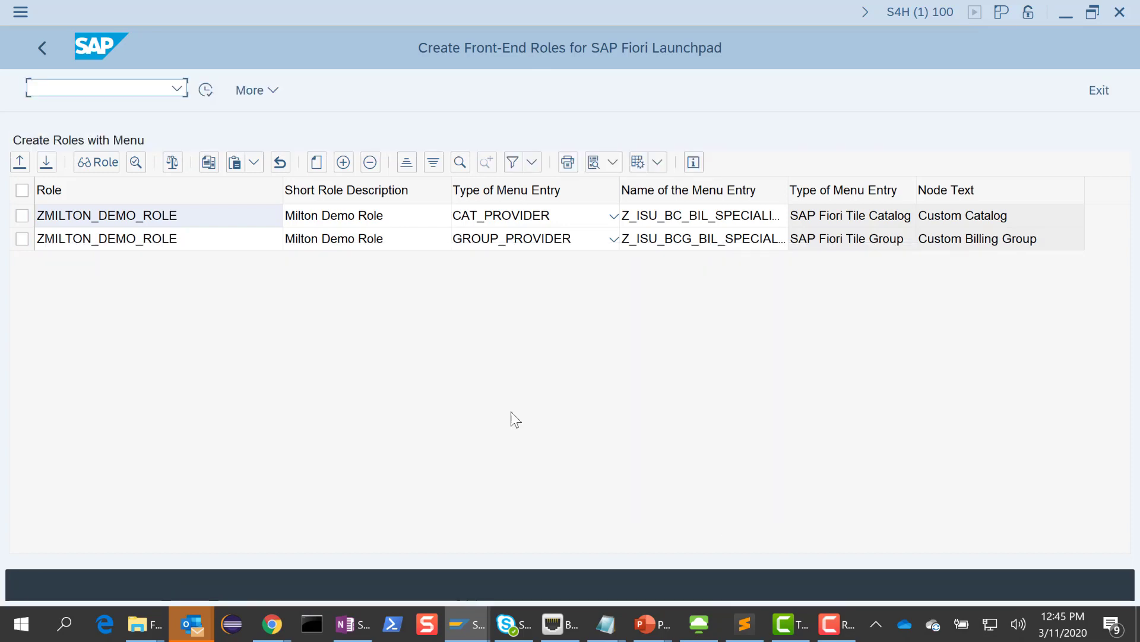
left_click(41, 51)
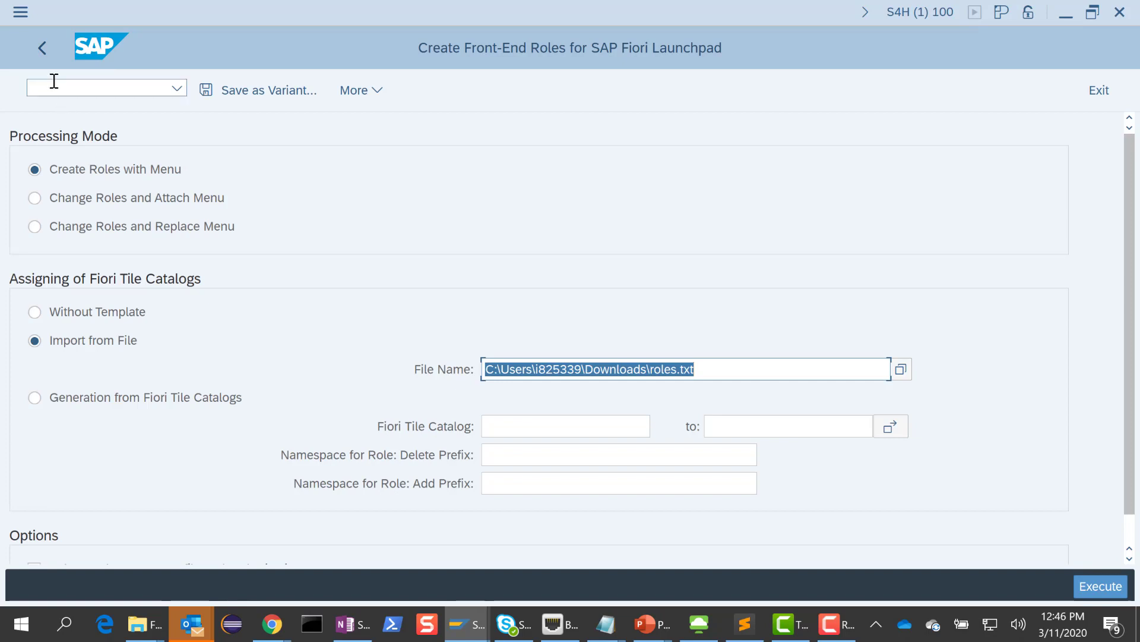
left_click(35, 53)
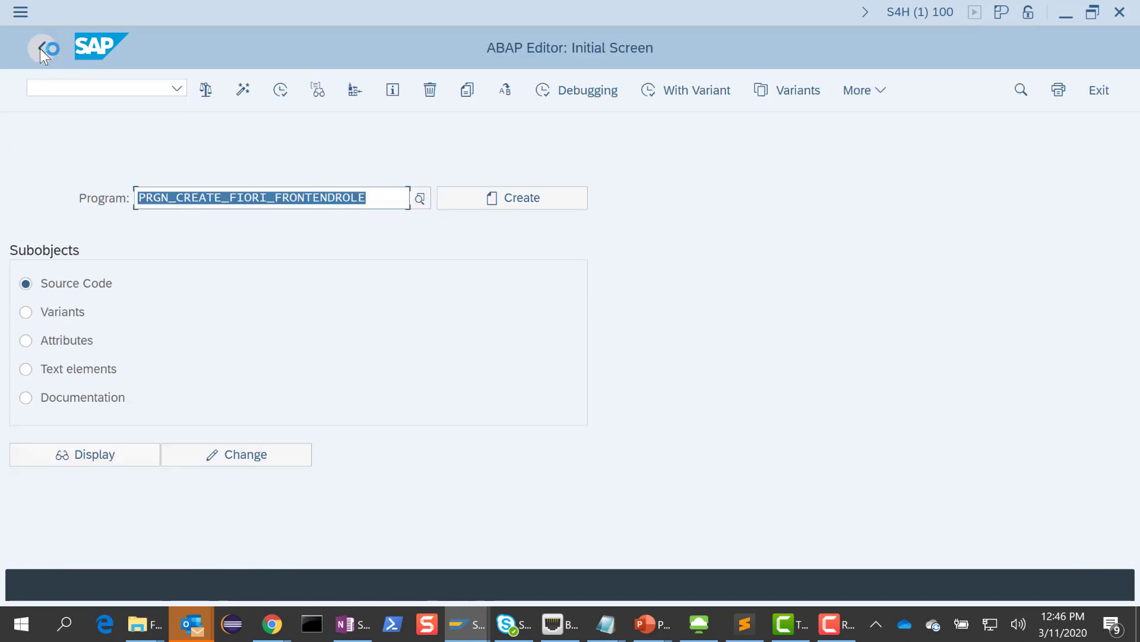
Leave the ABAP Editor and start transaction PFCG for role maintenance
left_click(40, 48)
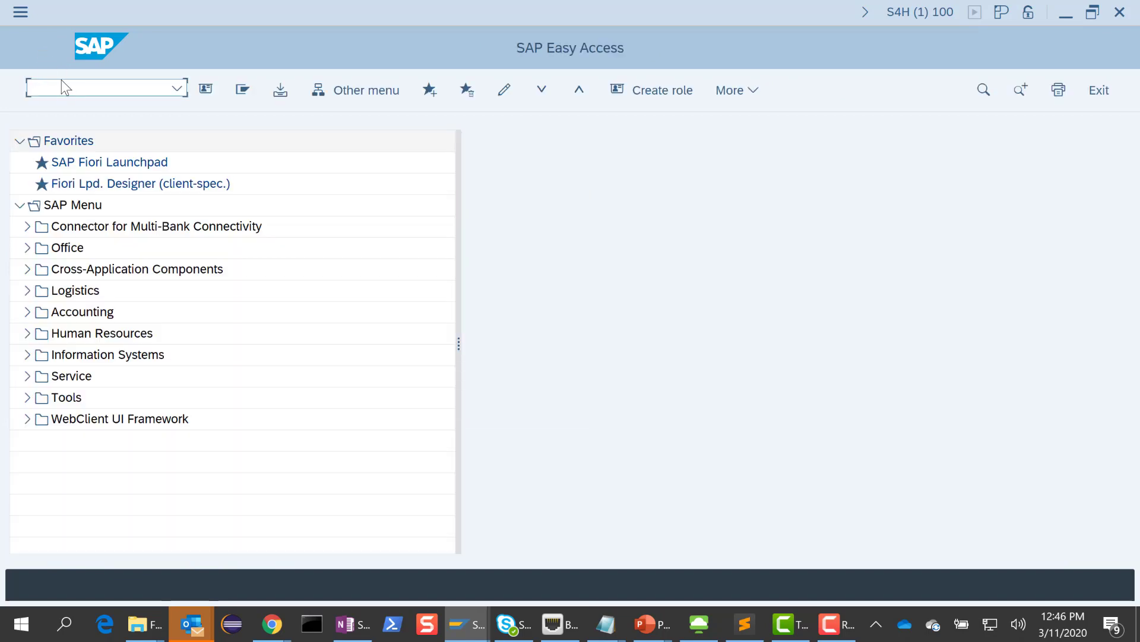
type("pfcg")
key("Return")
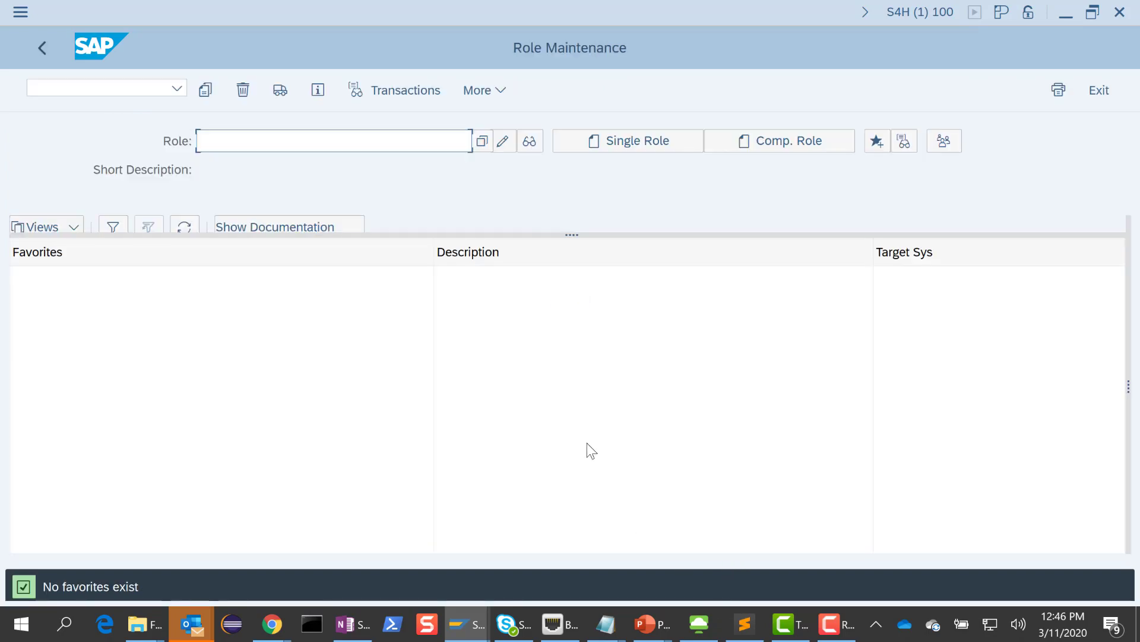
Check the demo role's name in roles.txt in Sublime Text, then open that role for editing in SAP Role Maintenance
type("Z")
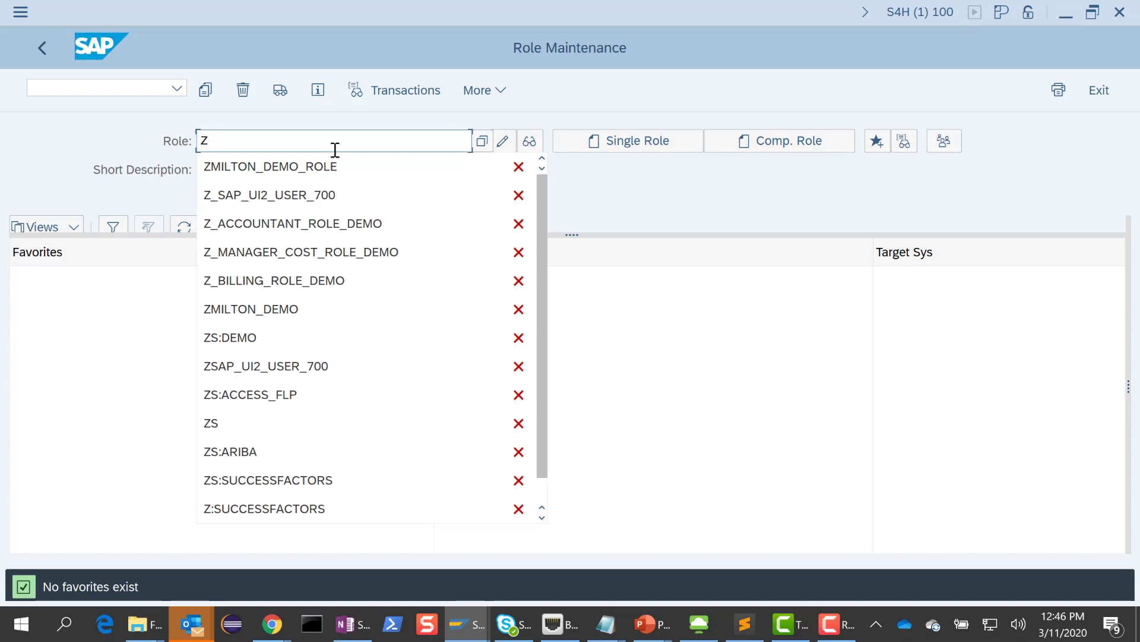
key("alt+Tab")
key("alt+Tab")
key("alt+Tab")
key("alt+Tab")
key("alt+Tab")
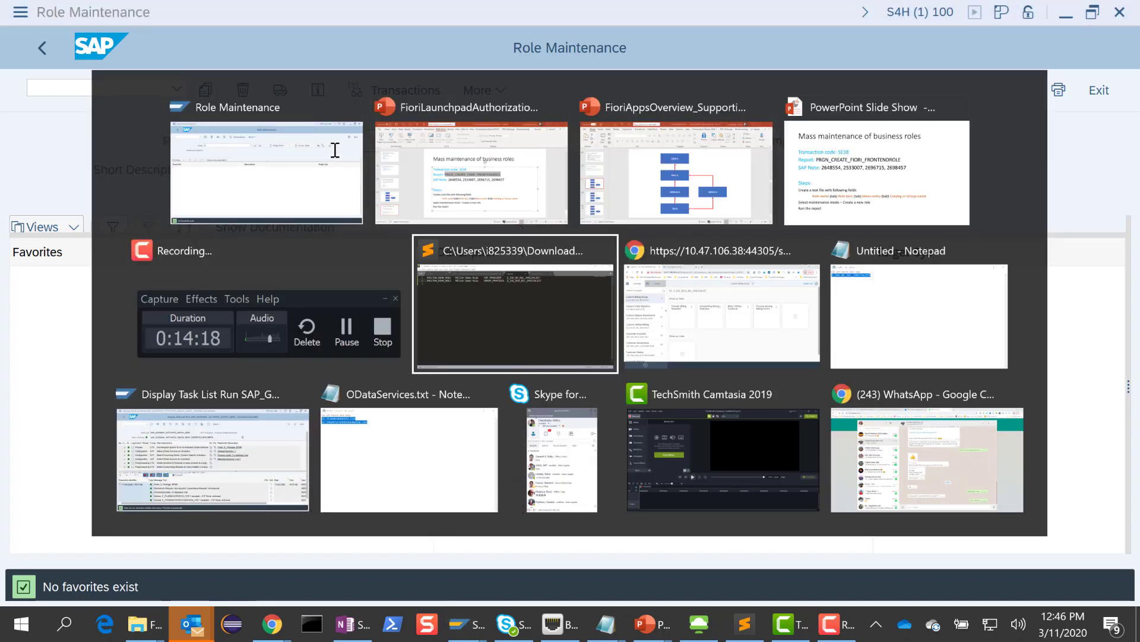
key("alt+Tab")
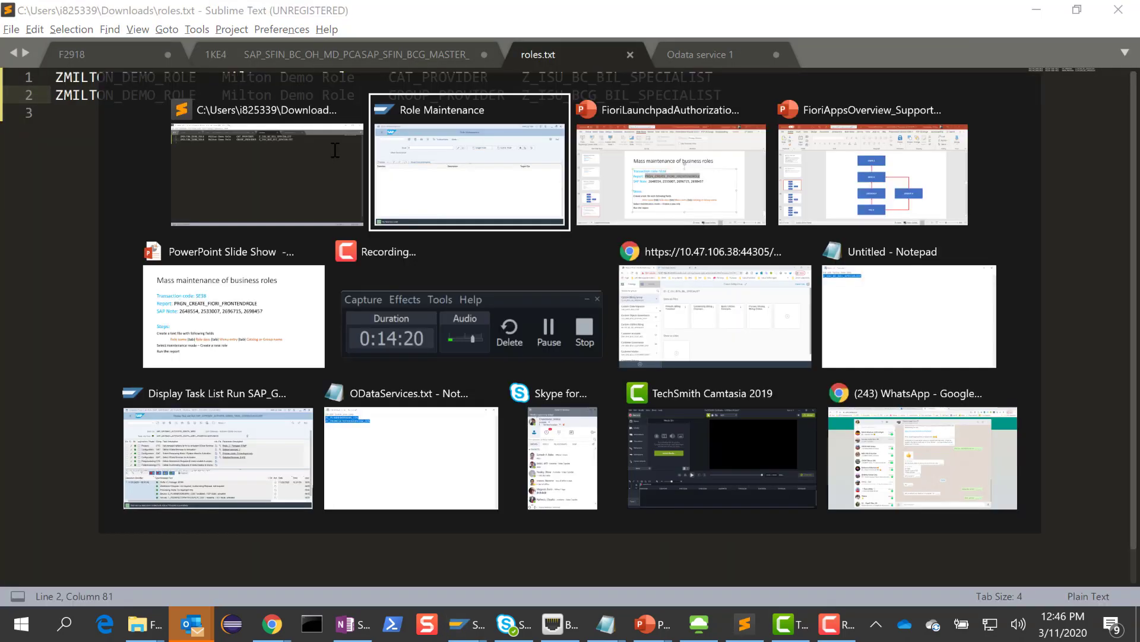
type("M")
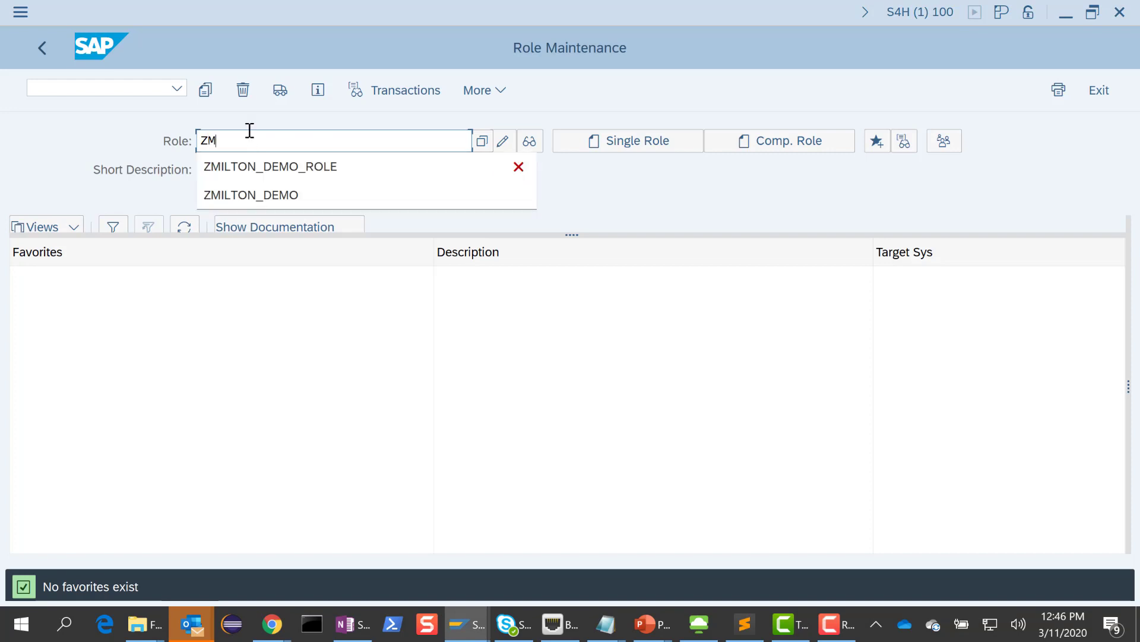
left_click(287, 167)
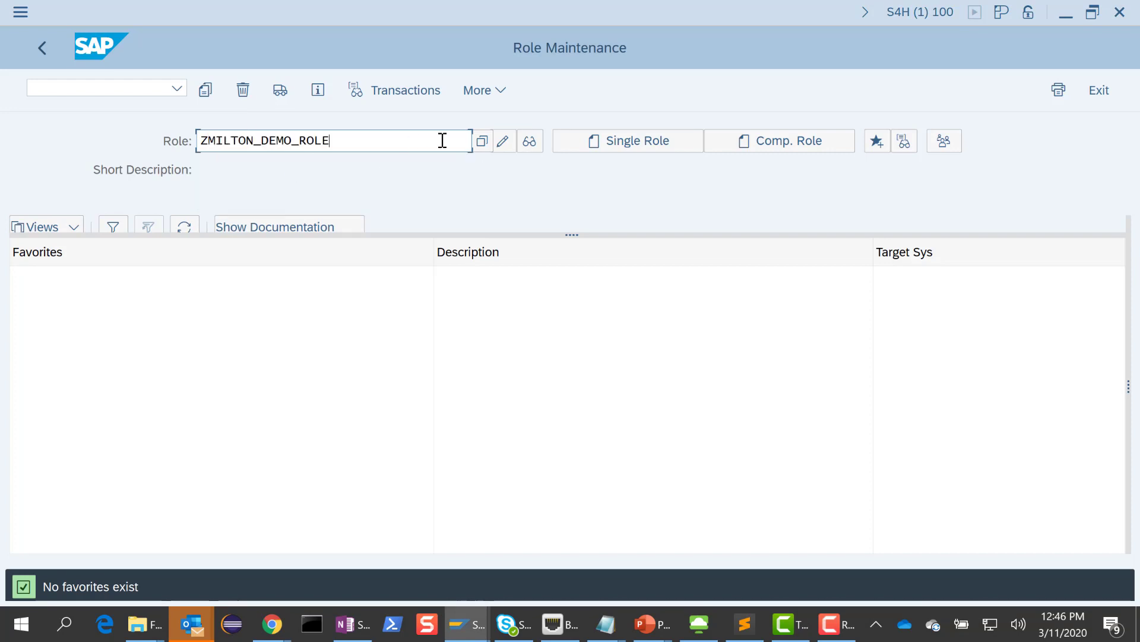
left_click(504, 142)
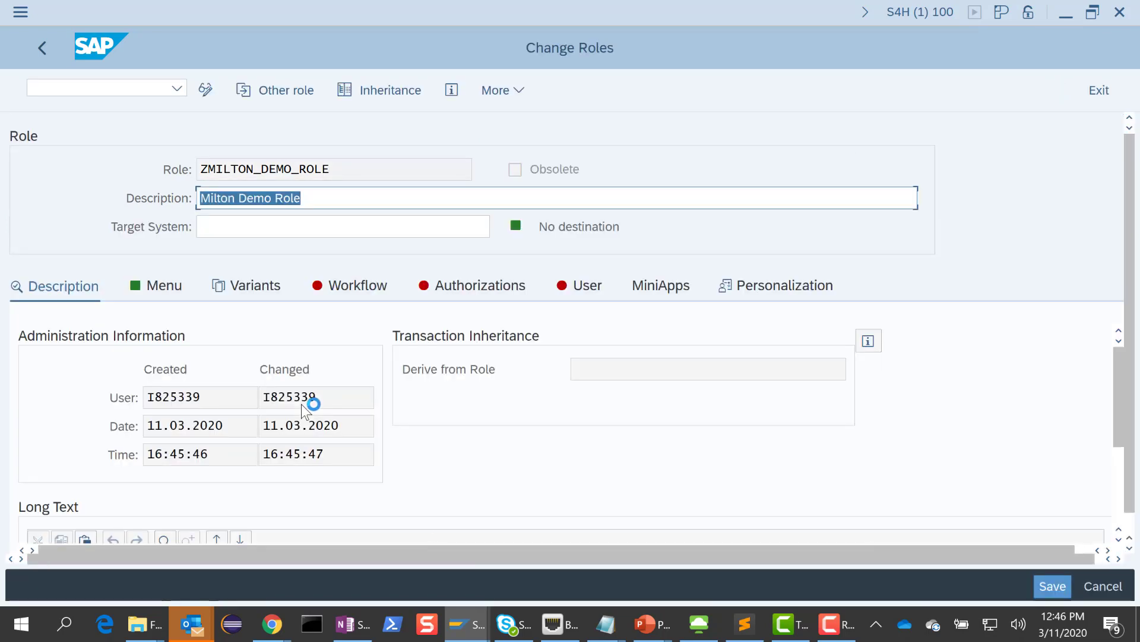
Show the demo role's menu, expand Custom Catalog and examine the services assigned under it
left_click(171, 284)
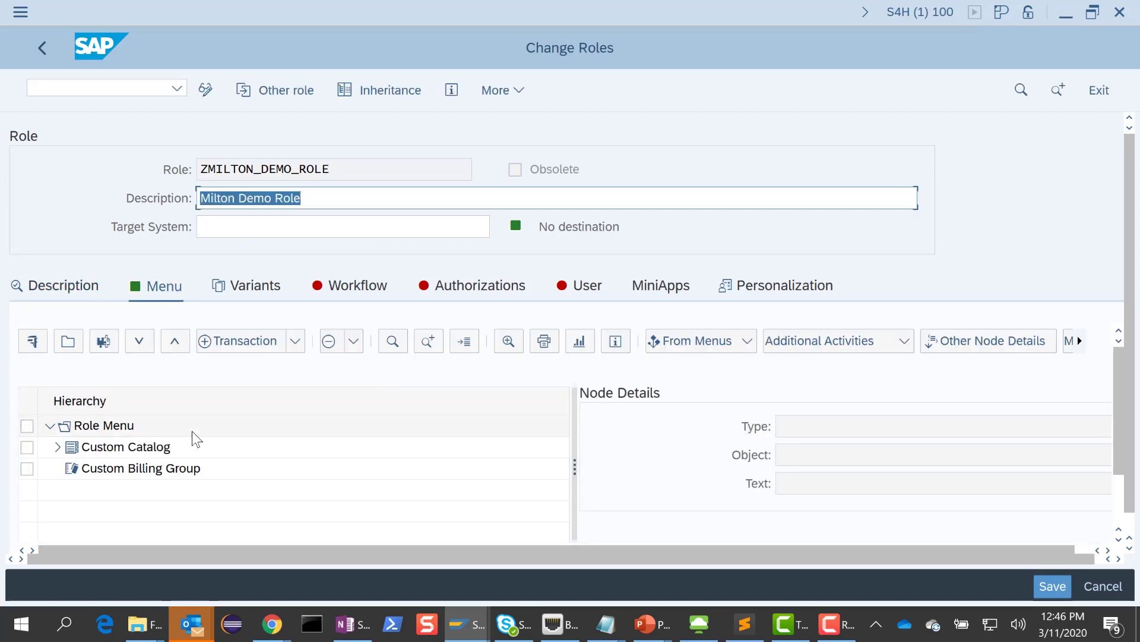
left_click(55, 445)
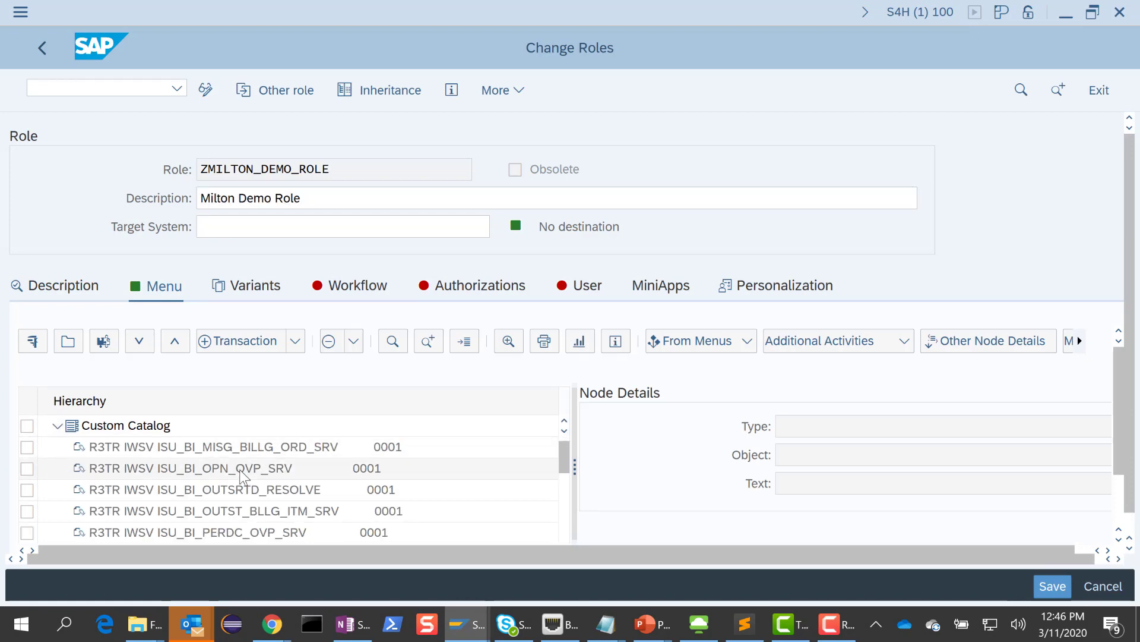
scroll(241, 471, "down", 10)
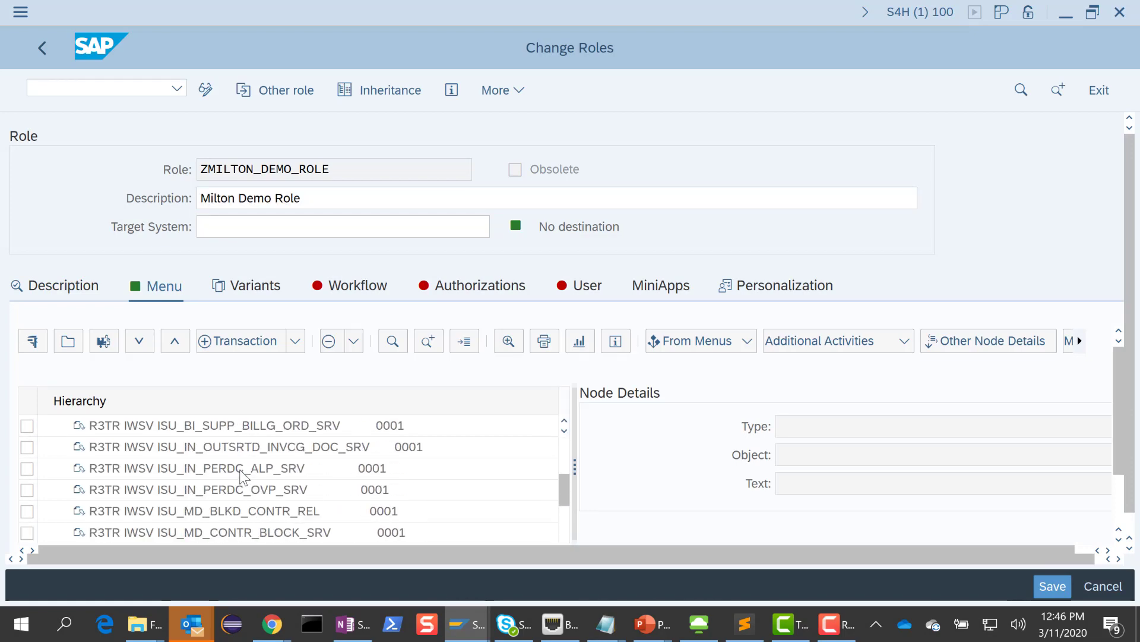
scroll(241, 472, "up", 5)
scroll(241, 472, "up", 2)
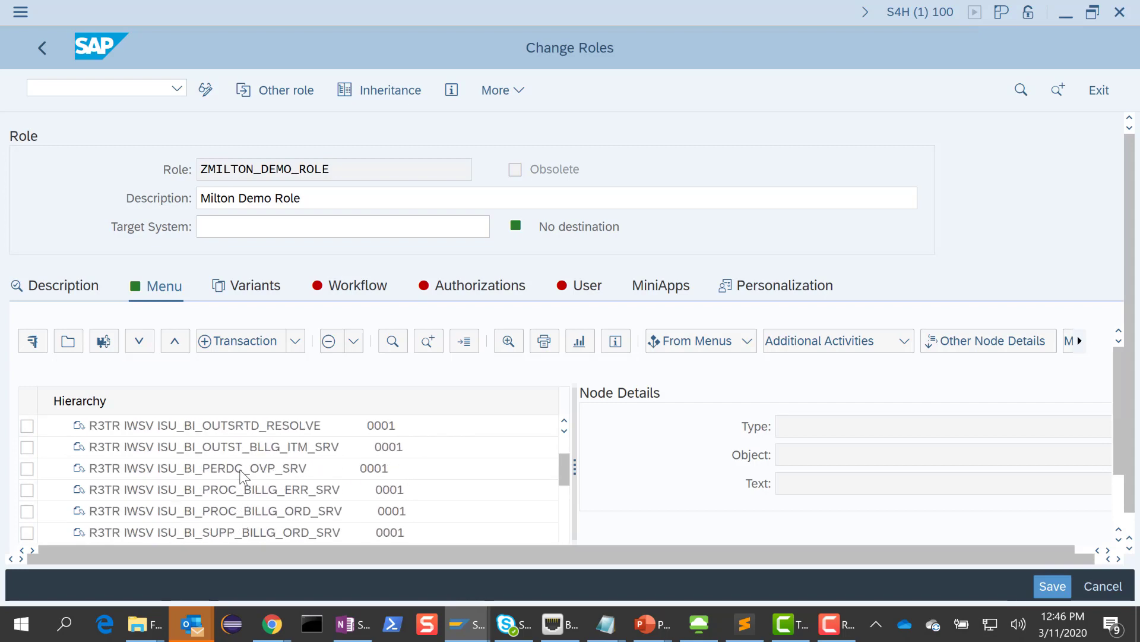